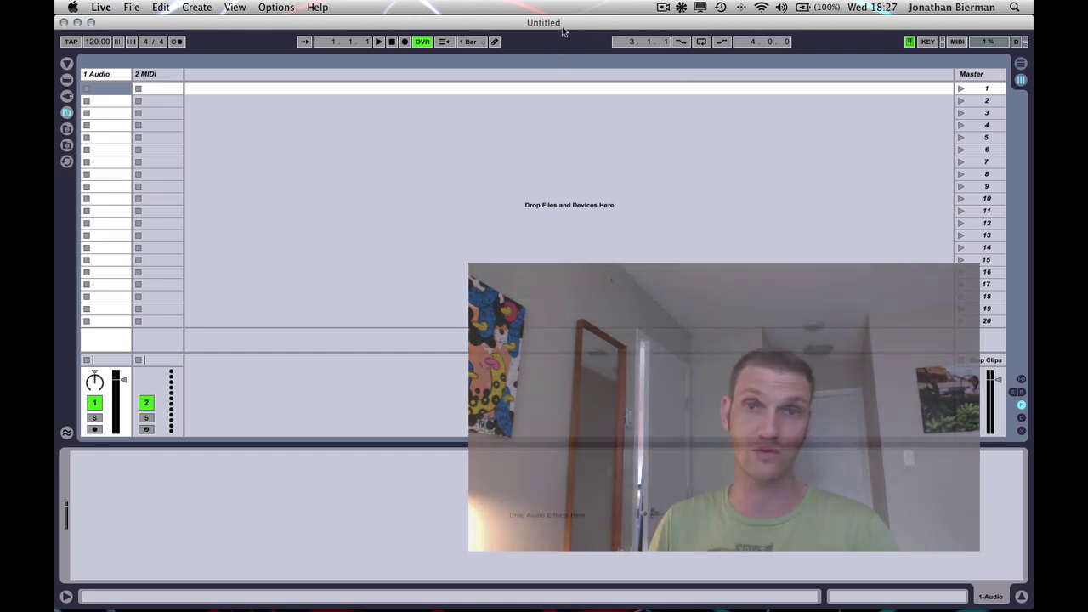
Open the recent set 0003 Blank Template.als, then switch to the Finder
left_click(134, 6)
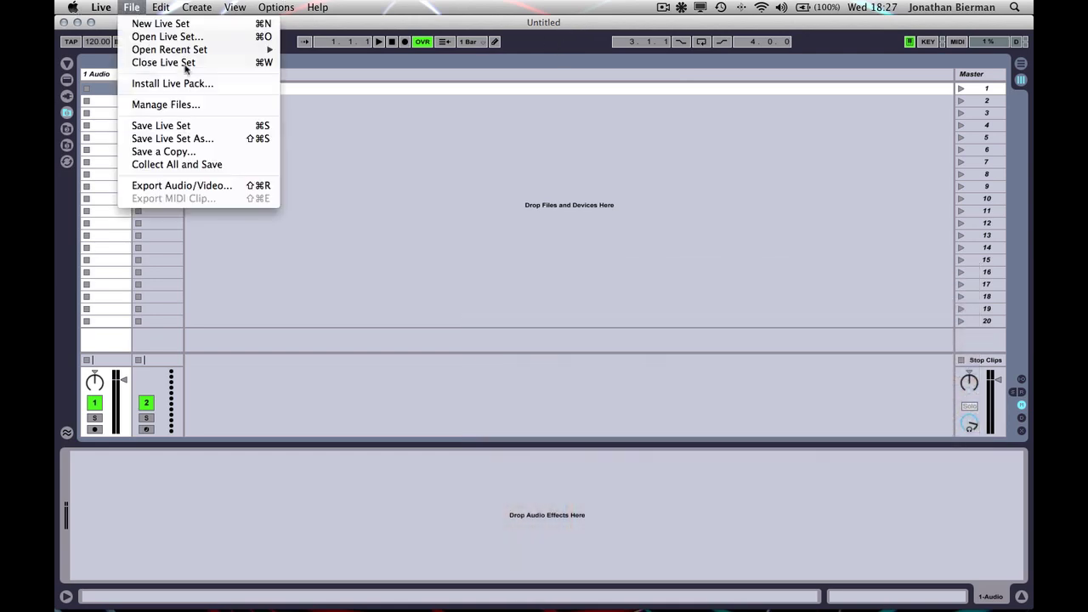
mouse_move(189, 51)
left_click(404, 51)
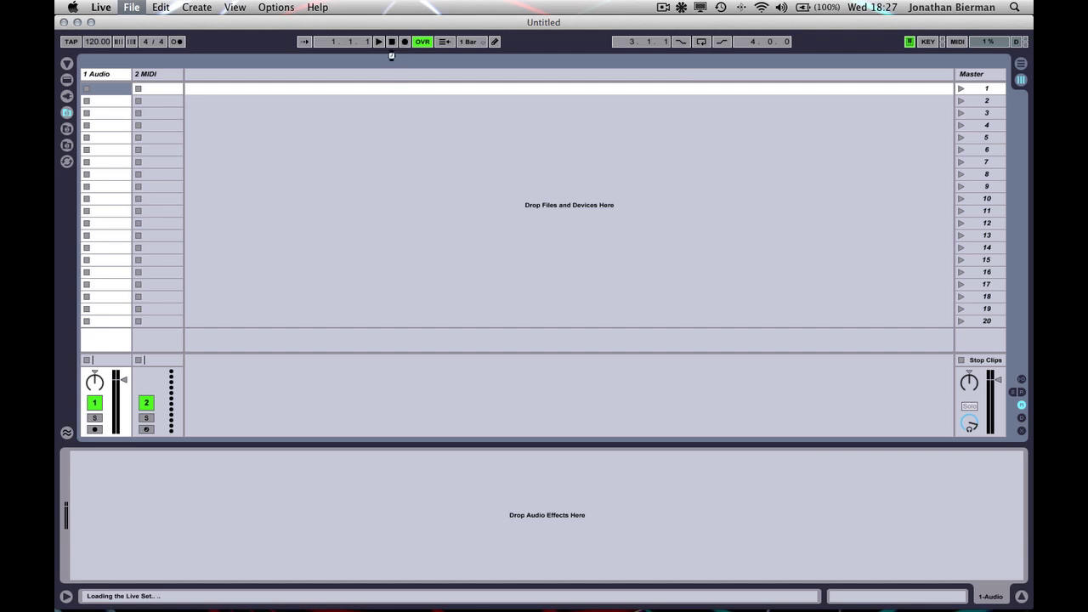
key("super+Tab")
key("super+Tab")
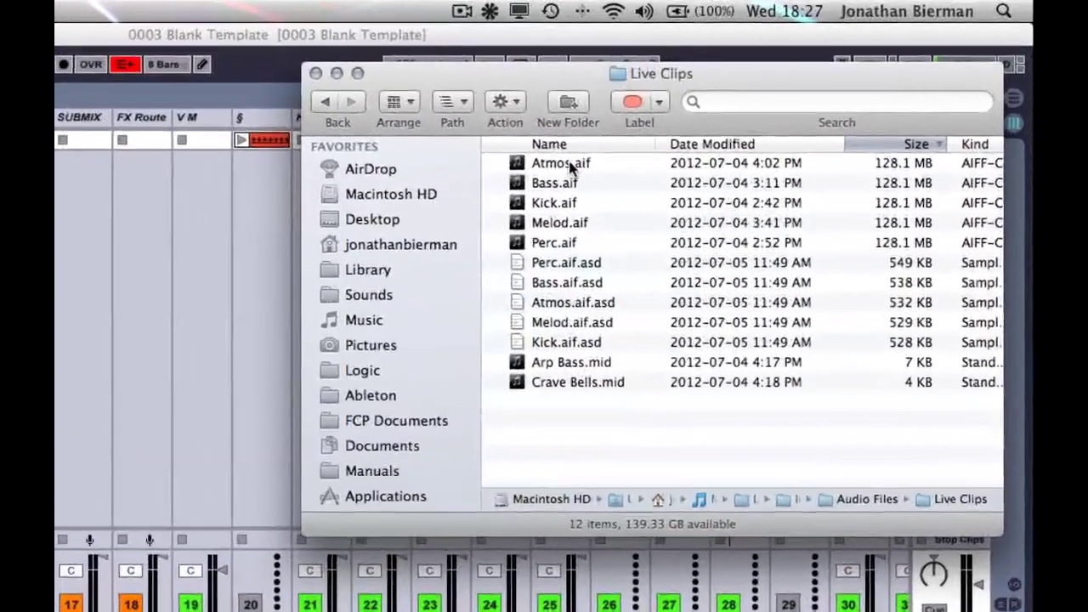
Select the five stems from Atmos.aif through Perc.aif in Live Clips and return to Live
left_click(929, 121)
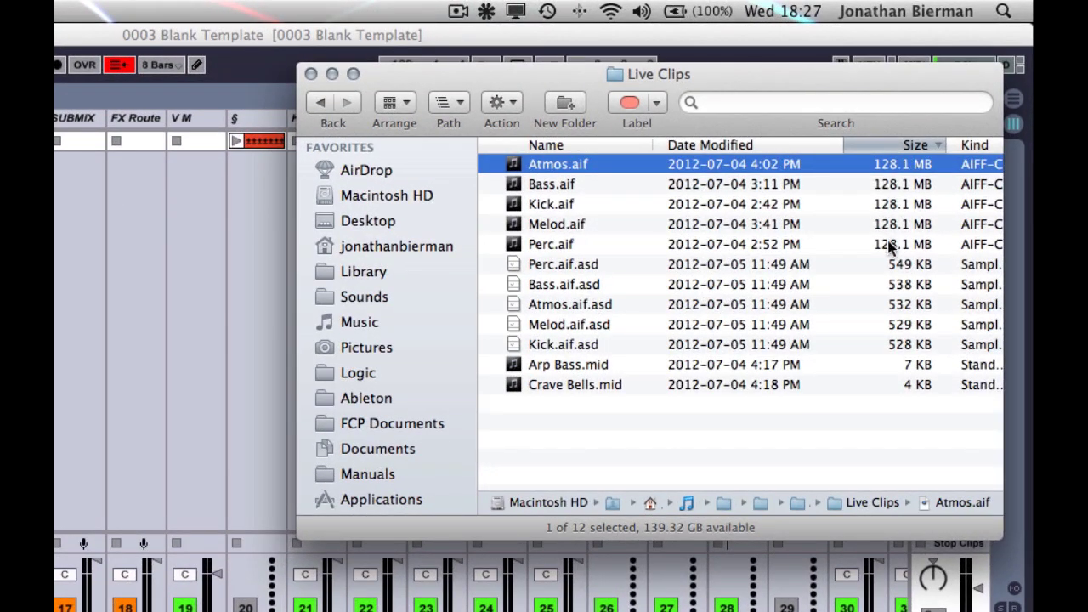
left_click(569, 245, "shift")
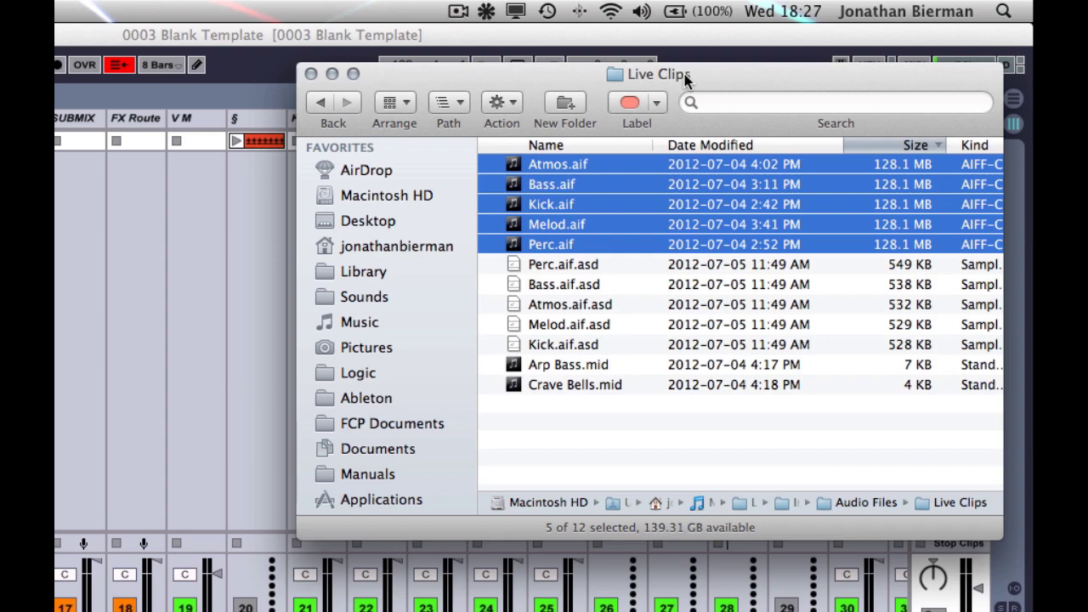
left_click(240, 35)
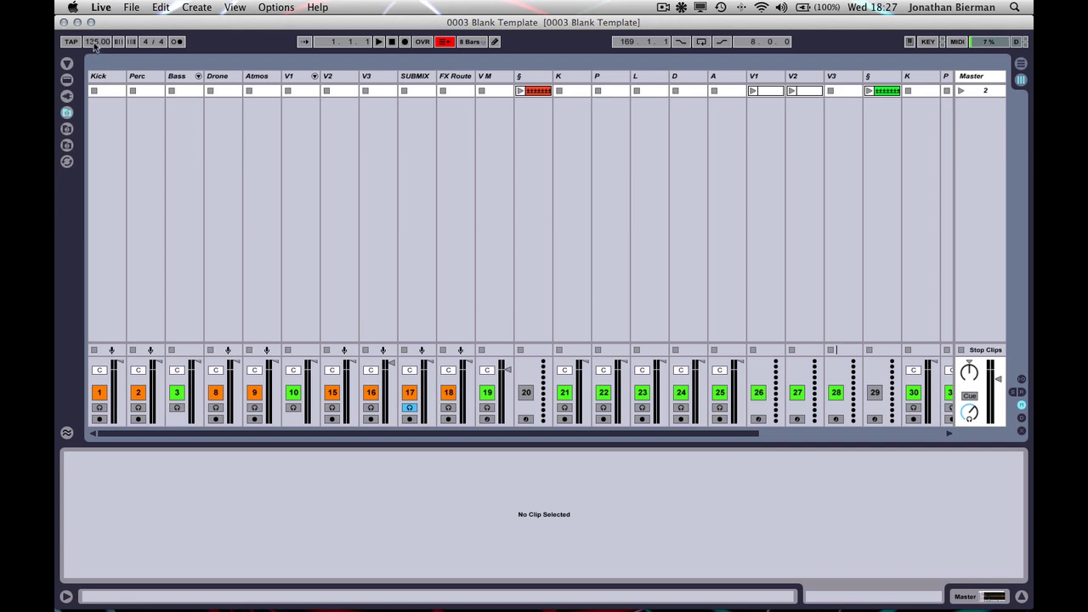
In Arrangement view, Cmd-drag the five stems from Live Clips onto separate tracks
key("Tab")
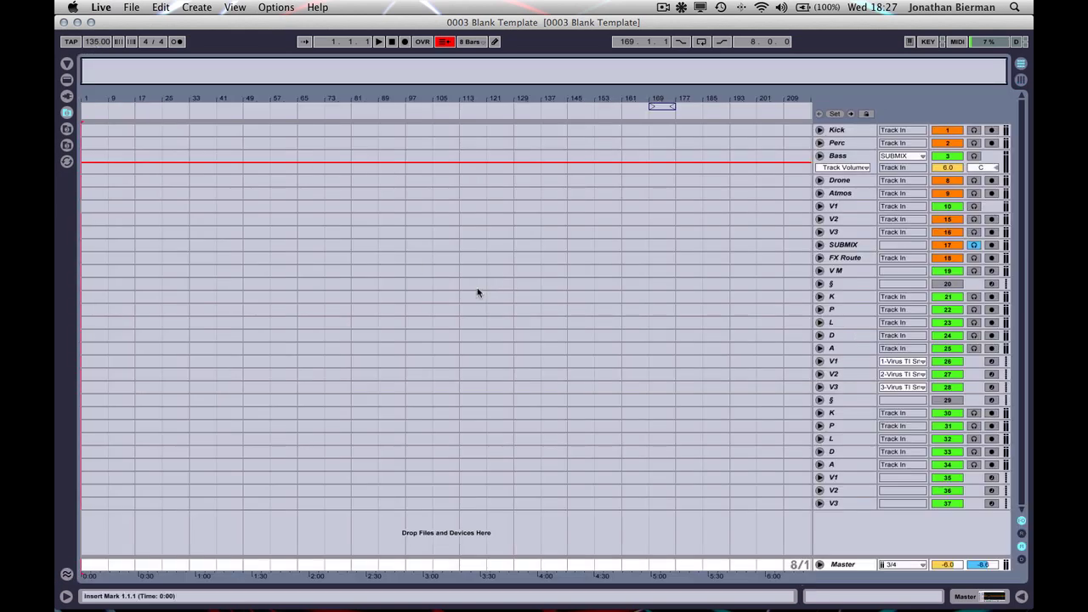
key("super+Tab")
key("super+Tab")
key("super+shift+Tab")
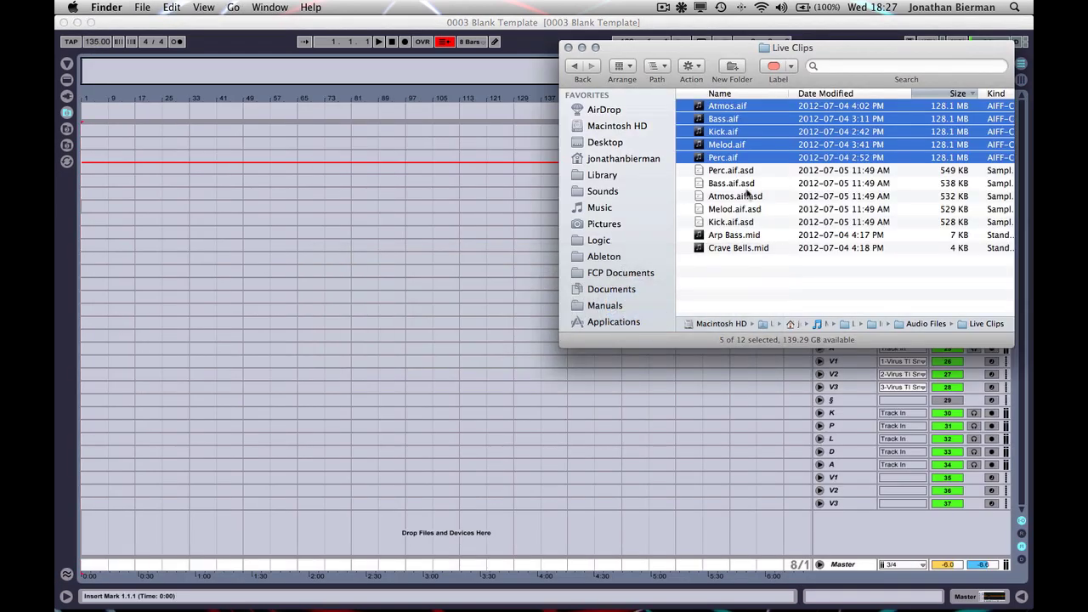
left_click_drag(700, 107, 144, 342)
key("super")
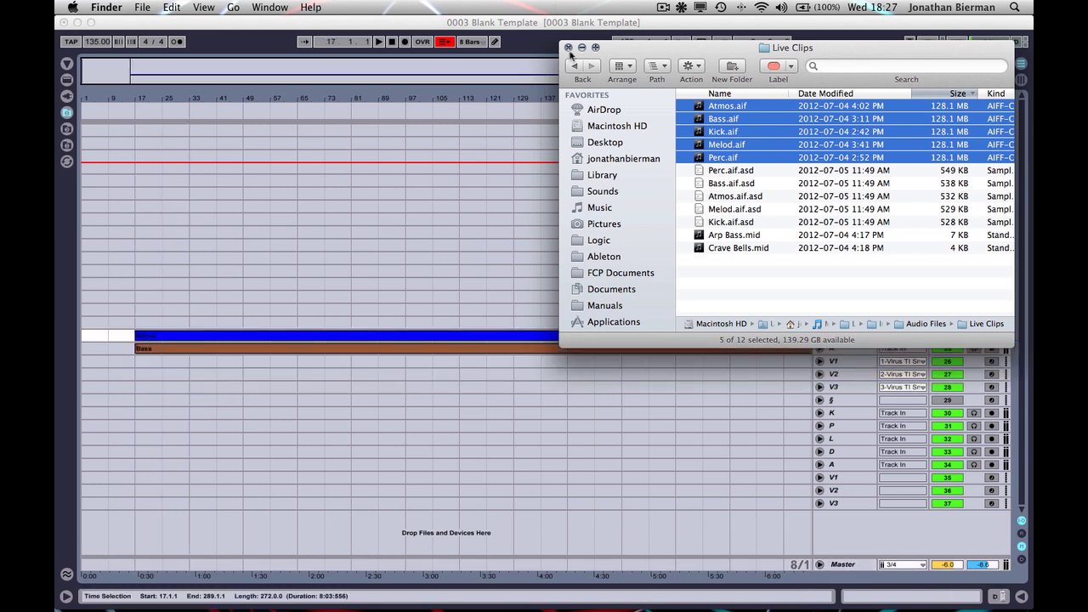
Undo the misplaced drop and drag the five stems in again onto separate tracks from bar 17
left_click(549, 26)
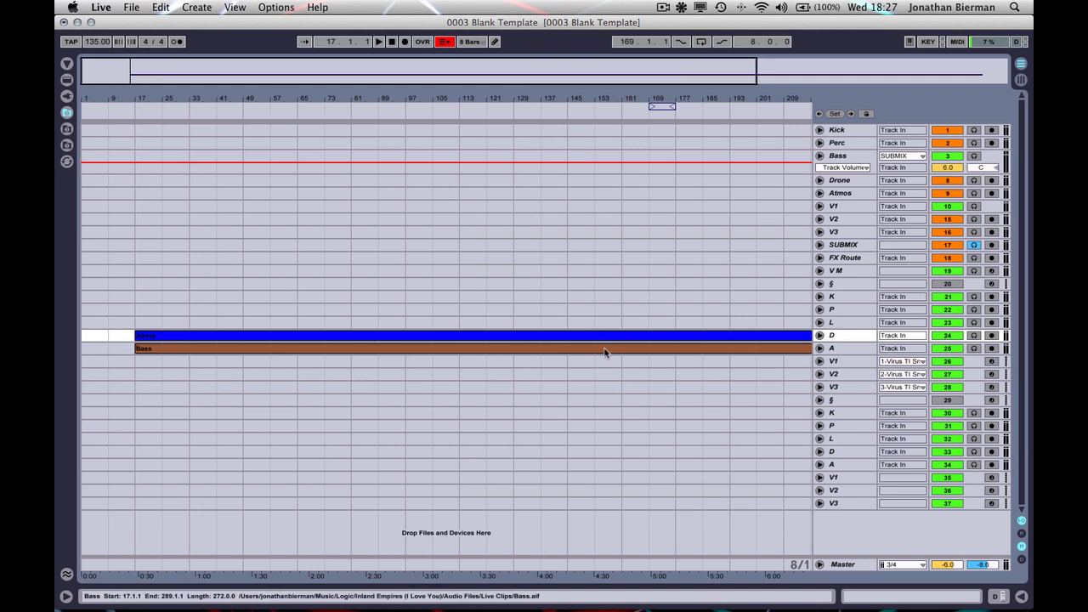
key("super+z")
key("super+Tab")
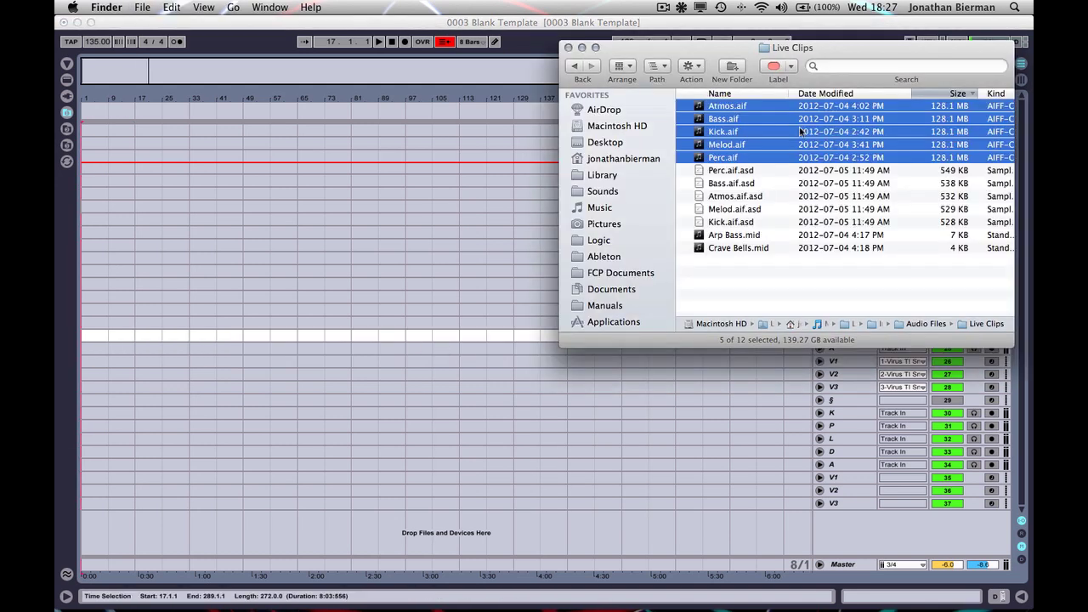
left_click_drag(702, 105, 146, 278)
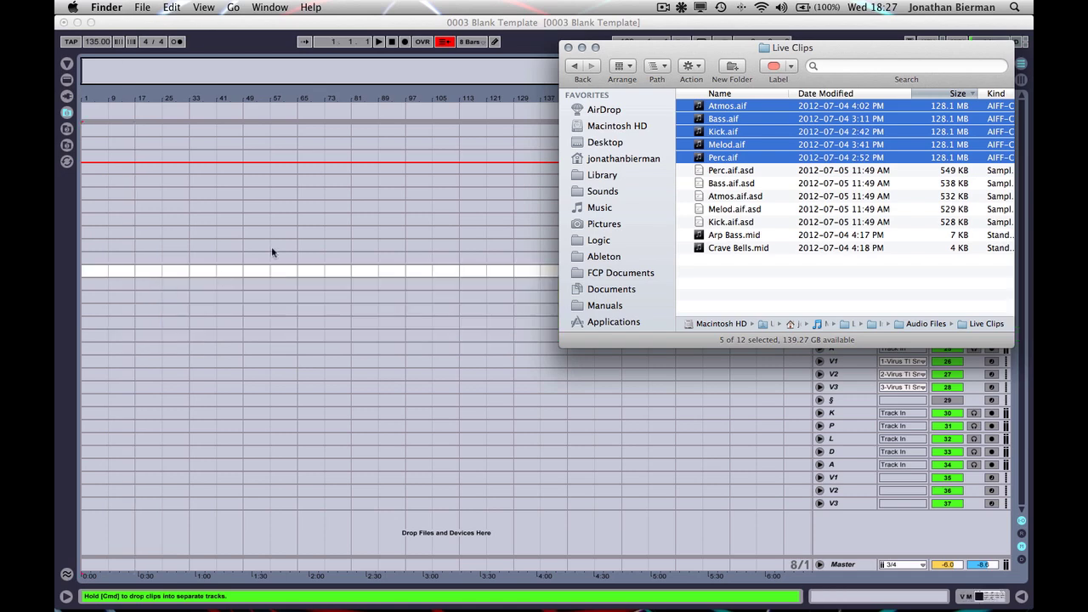
key("super+w")
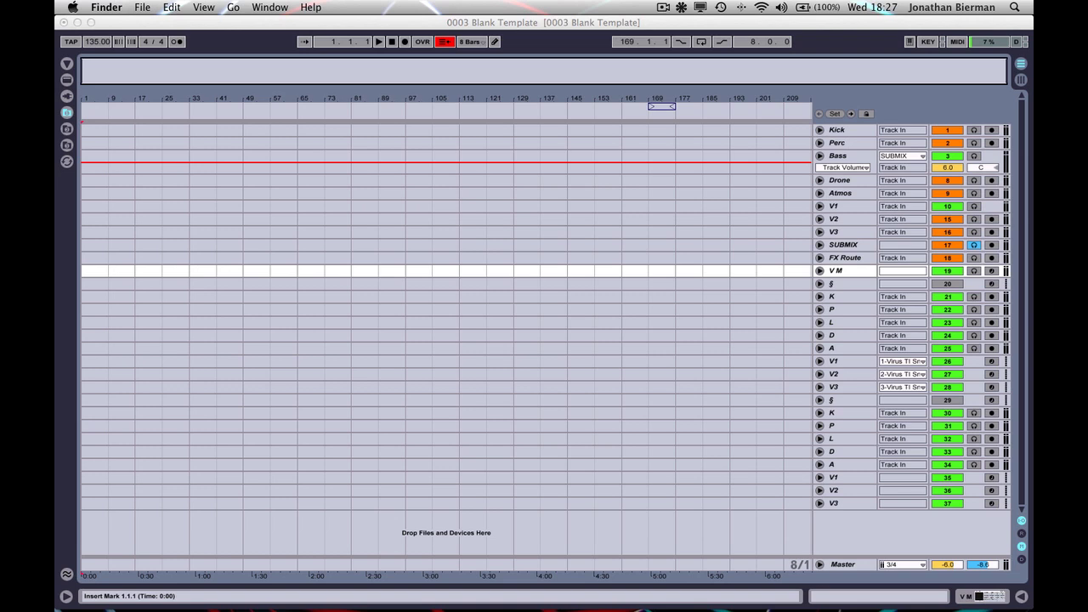
left_click_drag(910, 366, 140, 299)
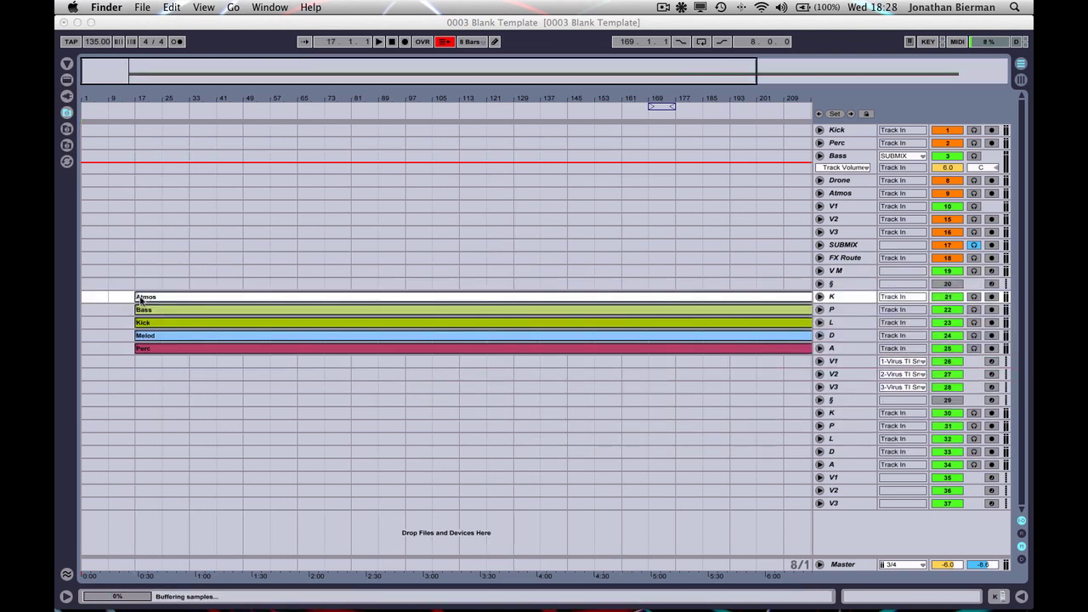
Unfold tracks K, P, L, D and A to show the Atmos, Bass, Kick, Melod and Perc waveforms
left_click(839, 323)
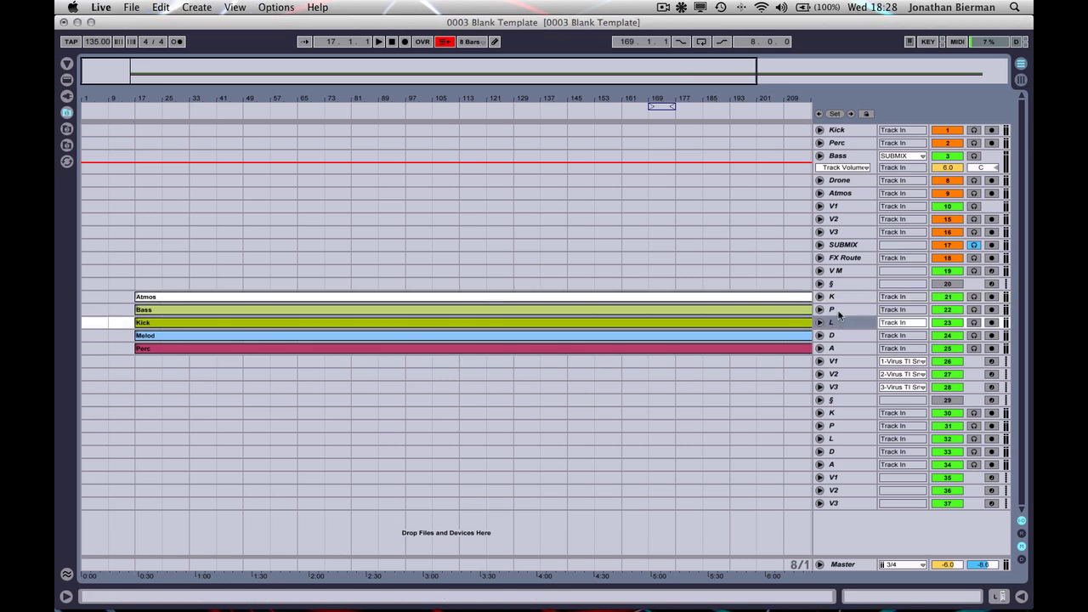
left_click(839, 311)
left_click(834, 298)
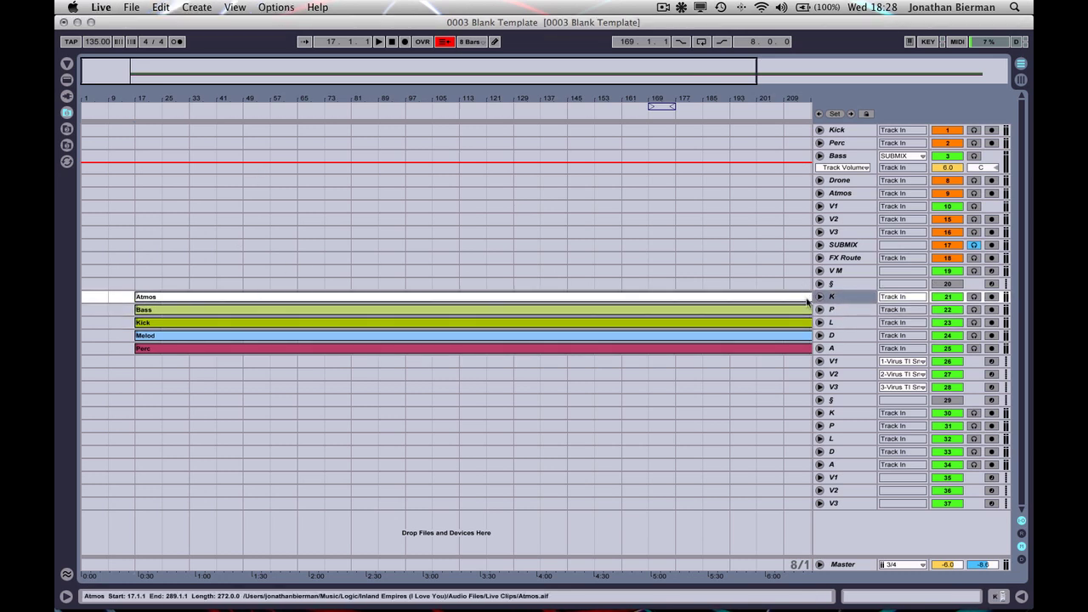
left_click(819, 296)
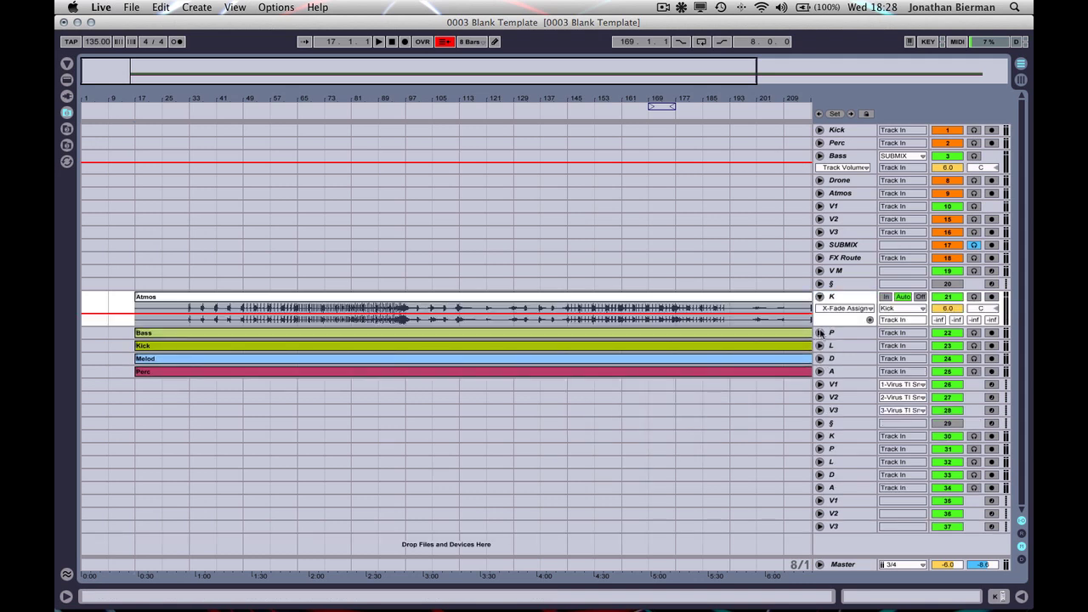
left_click(820, 332)
left_click(819, 368)
left_click(820, 405)
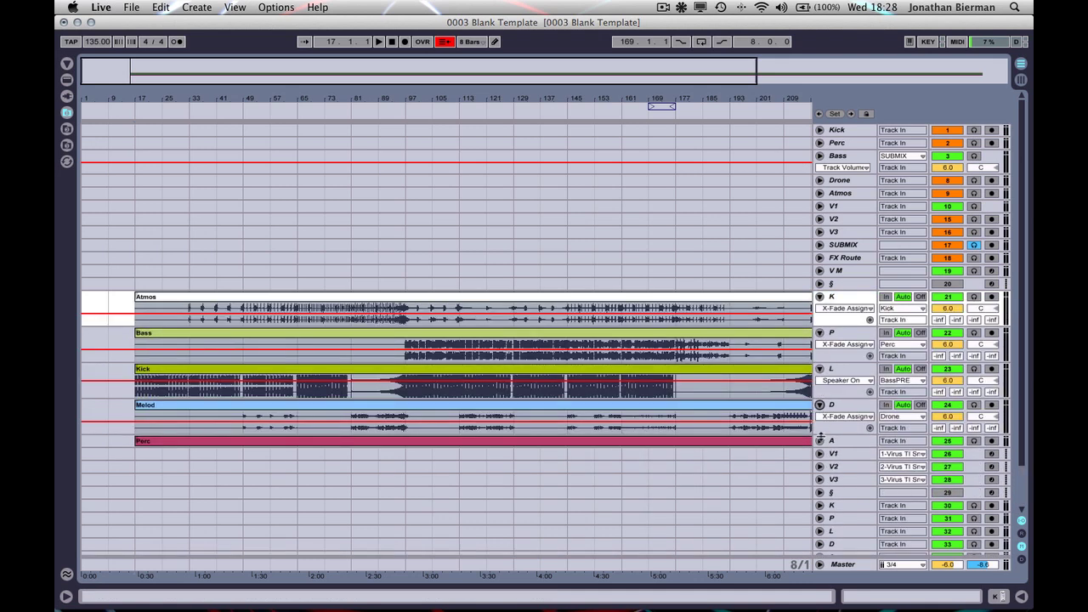
left_click(819, 441)
Zoom out to the whole song and check the Melod, Kick, Bass and Atmos clips
double_click(538, 82)
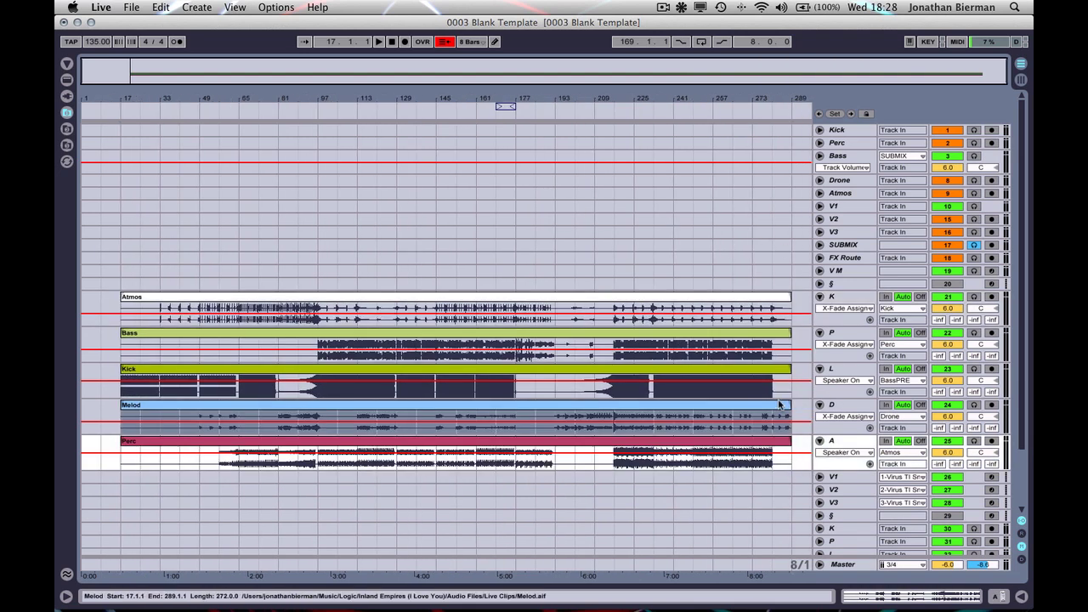
left_click(780, 402)
left_click(770, 369)
left_click(765, 333)
left_click(746, 297)
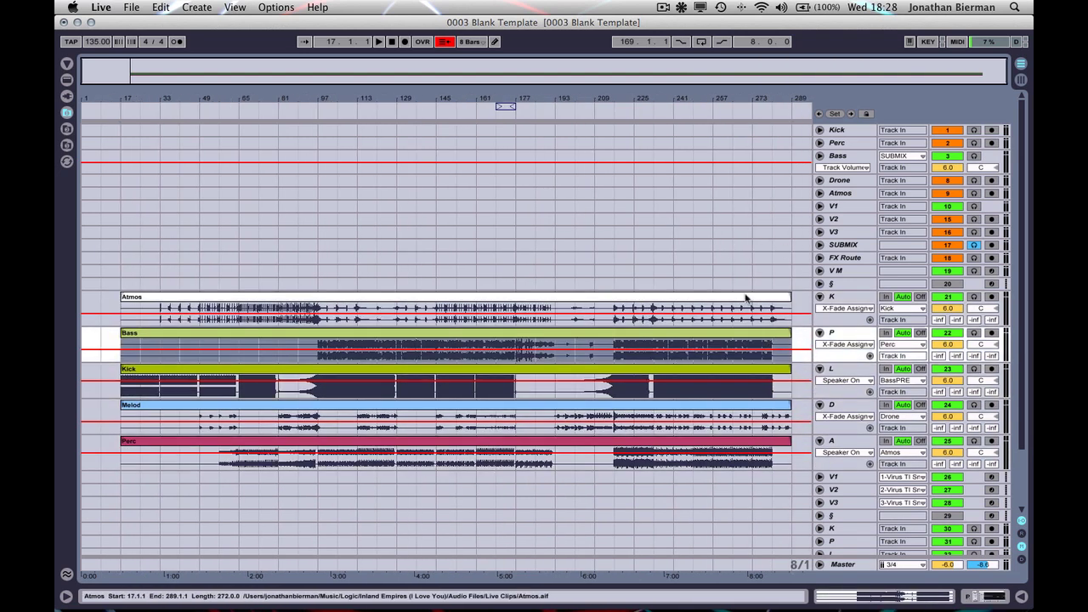
scroll(350, 342, "down", 3)
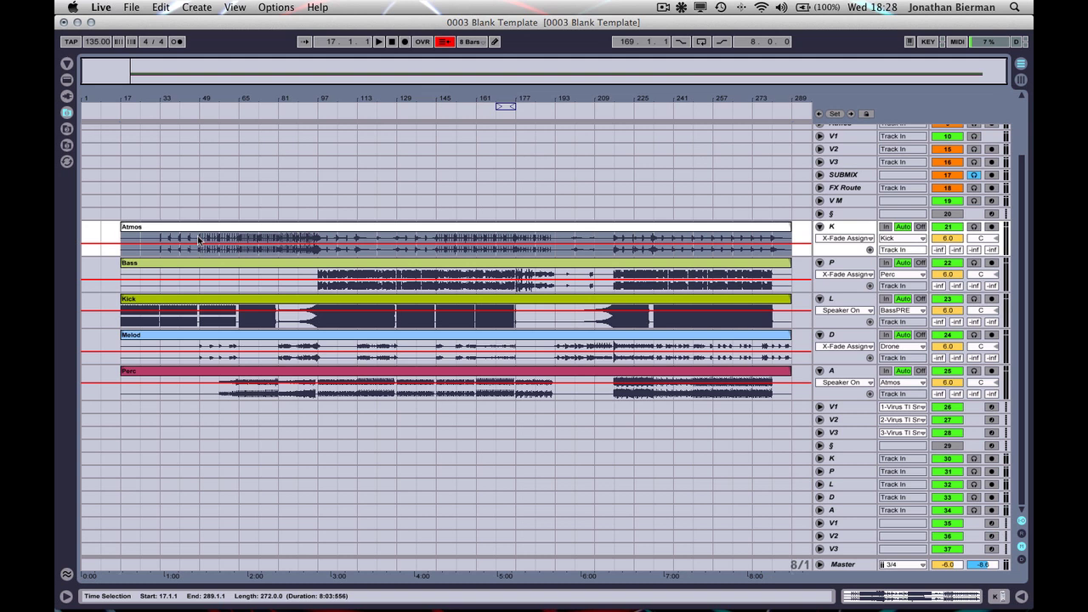
key("super+comma")
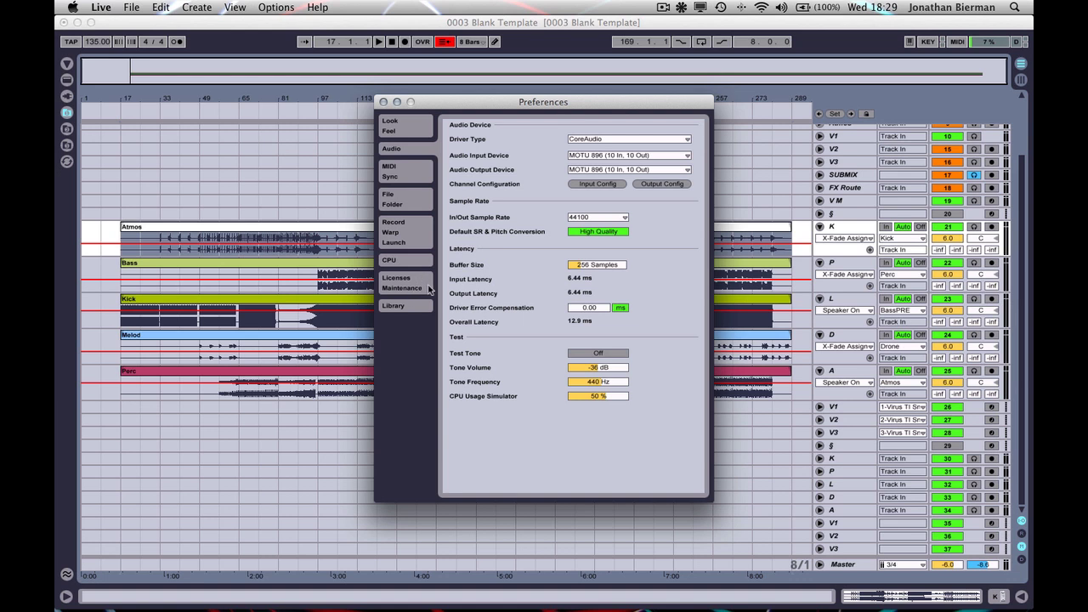
left_click(407, 235)
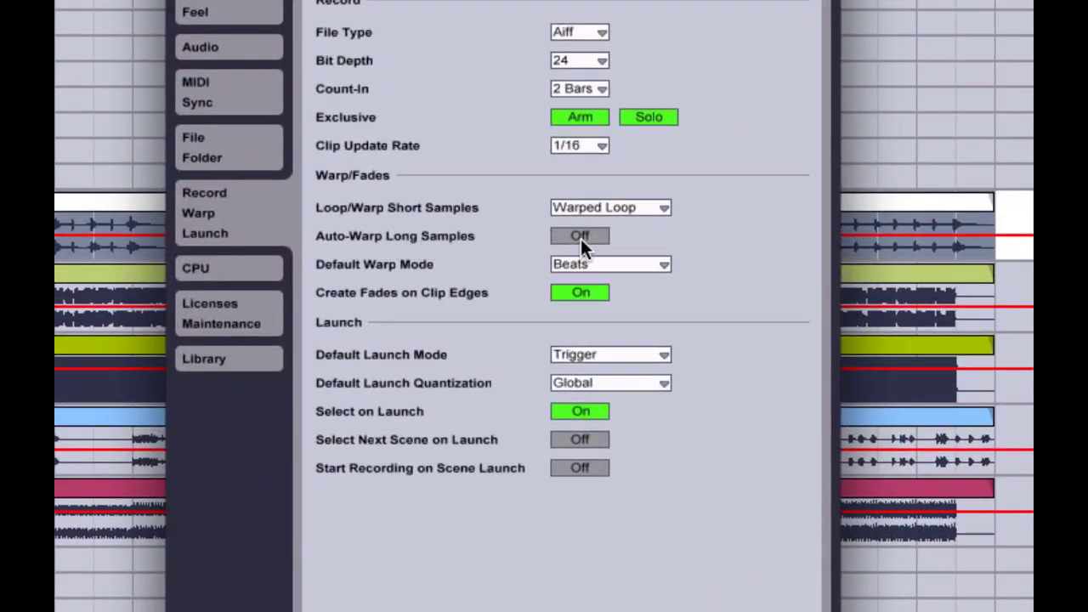
Close Preferences, show the detail panel, and inspect the Bass, Kick, Melod and Perc clips
key("Escape")
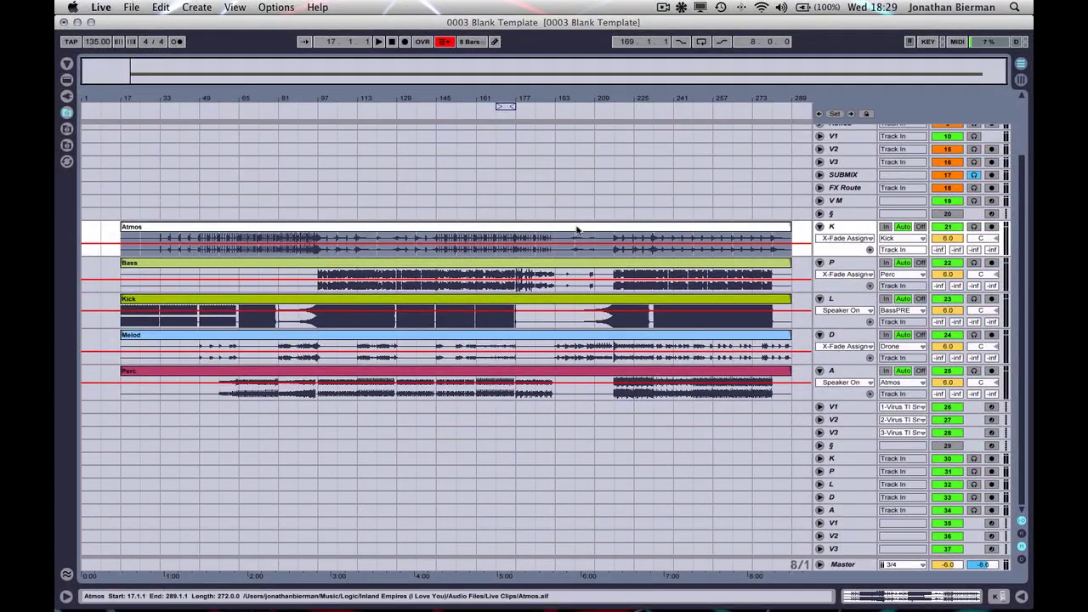
left_click(576, 229)
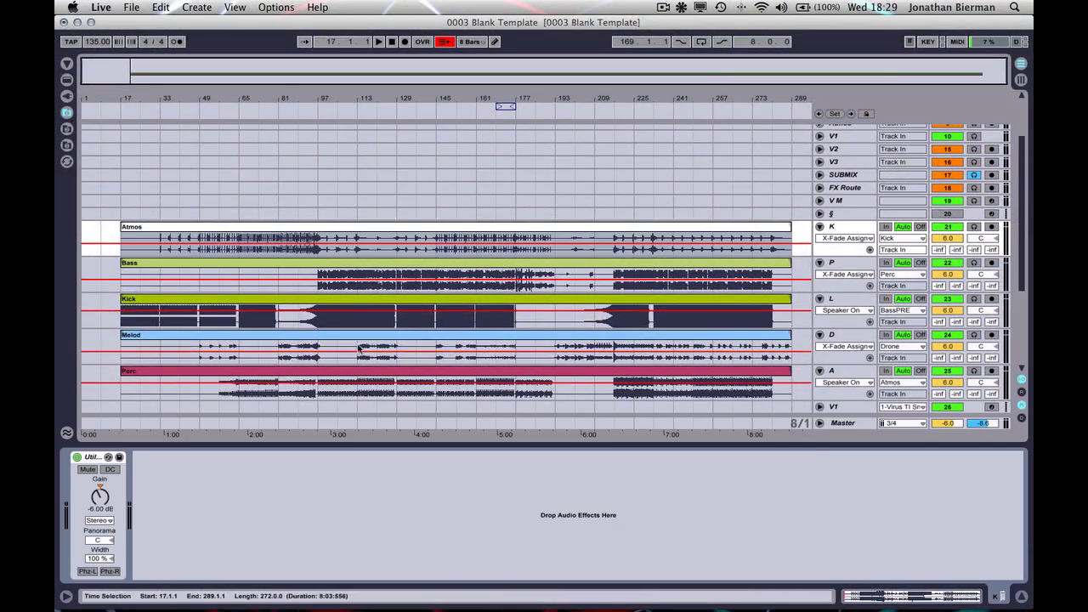
left_click(258, 266)
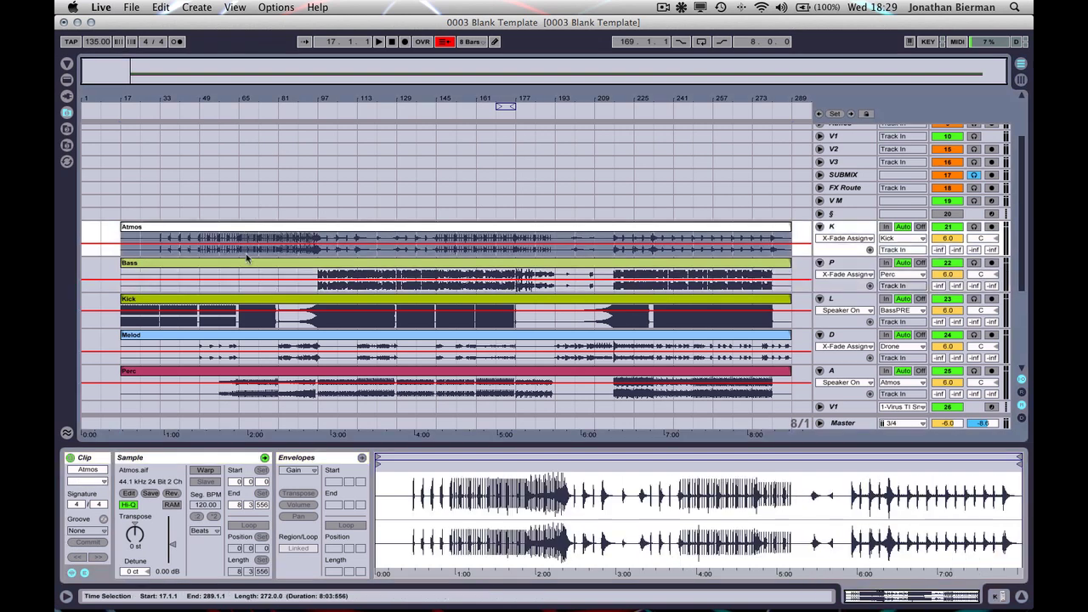
left_click(261, 305)
left_click(264, 334)
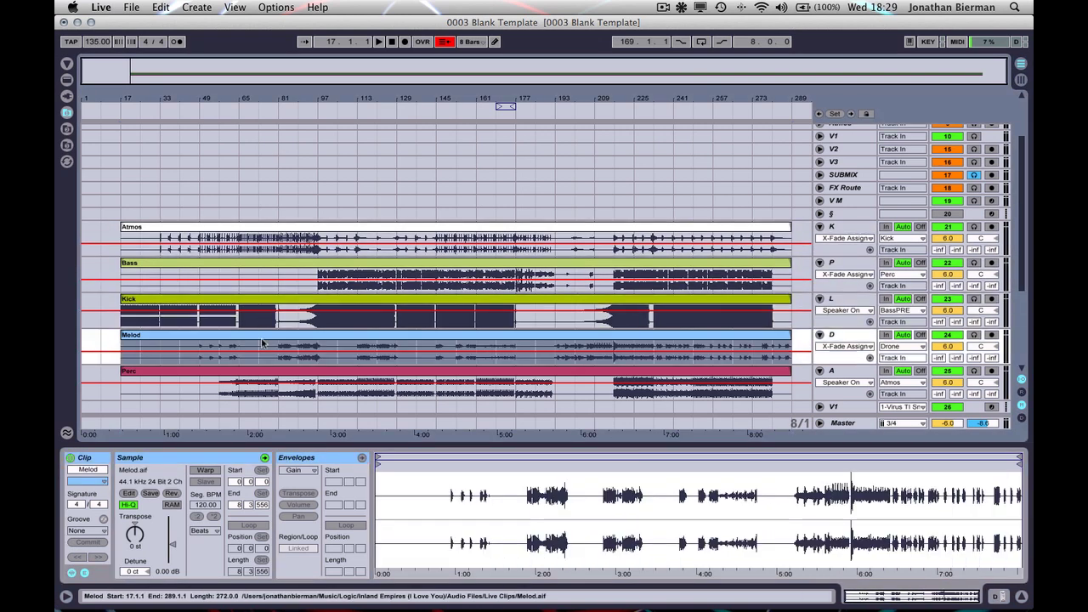
left_click(260, 375)
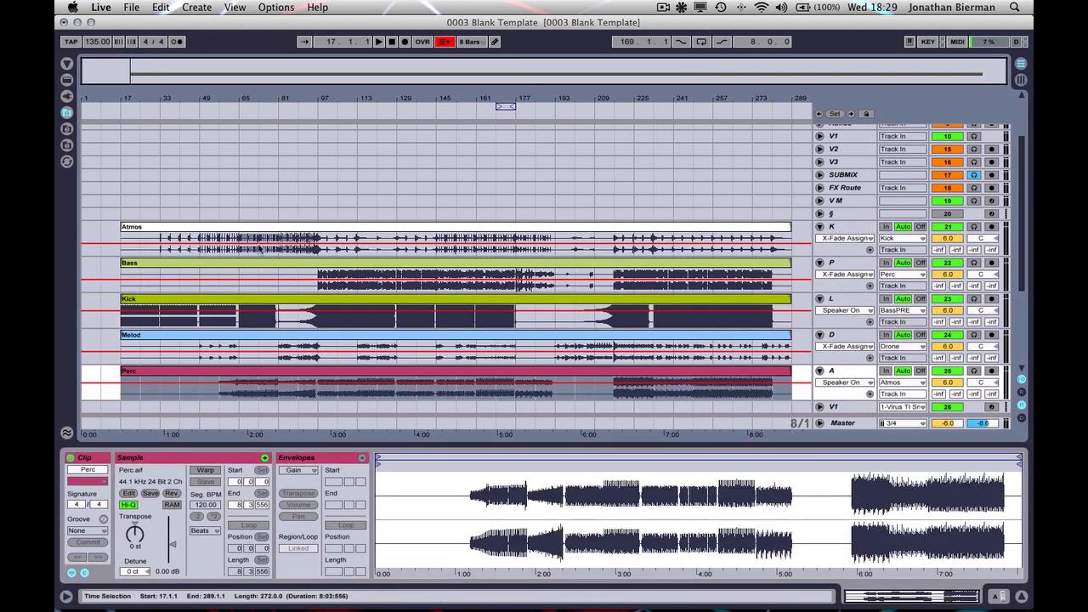
Play the Atmos clip from bar 33
left_click(143, 226)
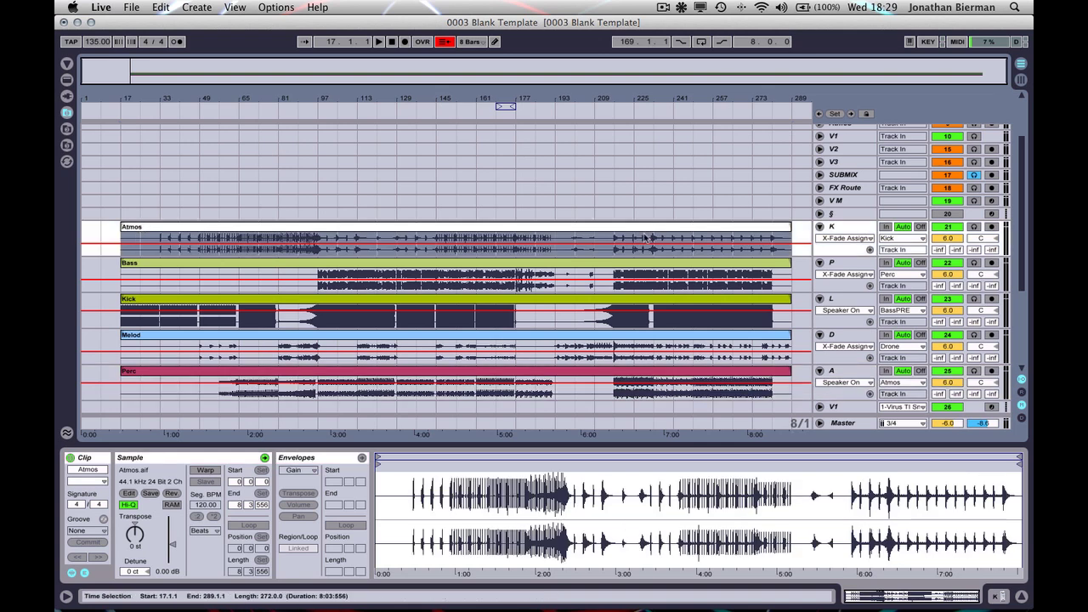
left_click(159, 252)
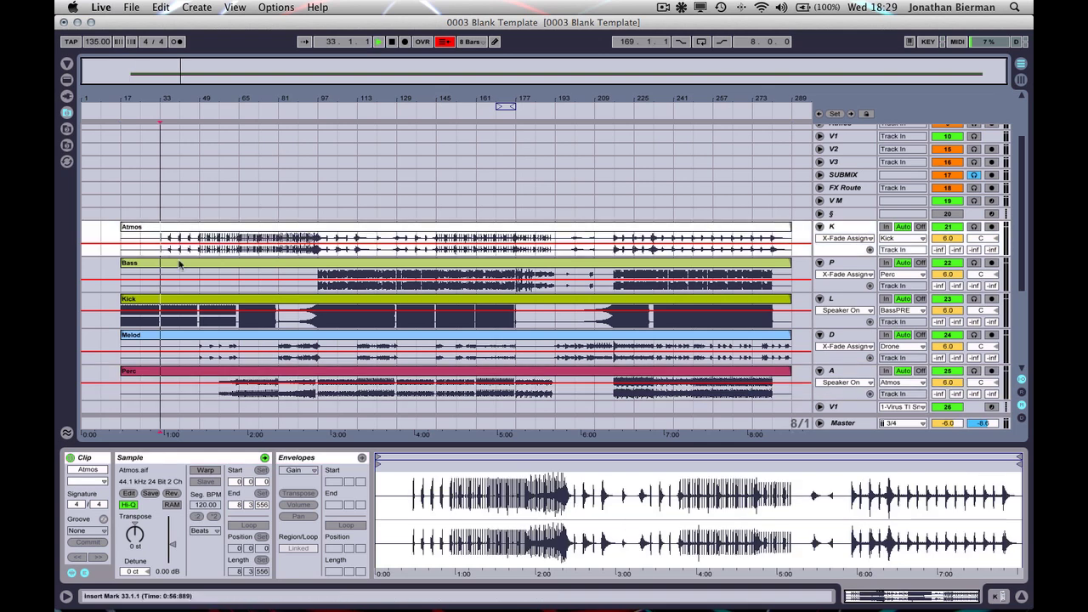
left_click(443, 42)
key("space")
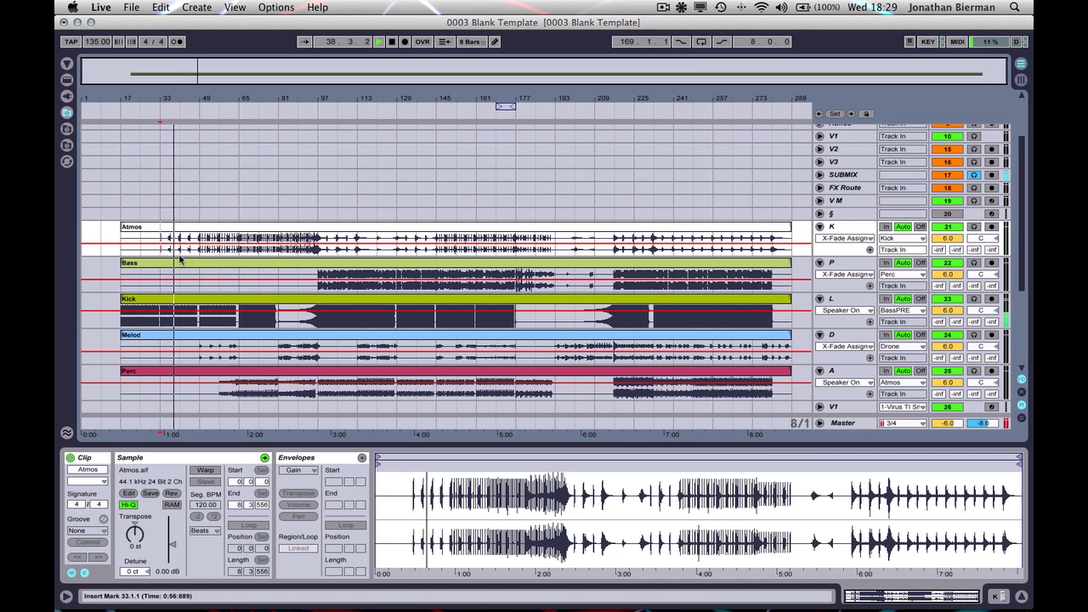
Inspect the Perc and Bass clips, zooming into bars 91–113 and back out
left_click(239, 392)
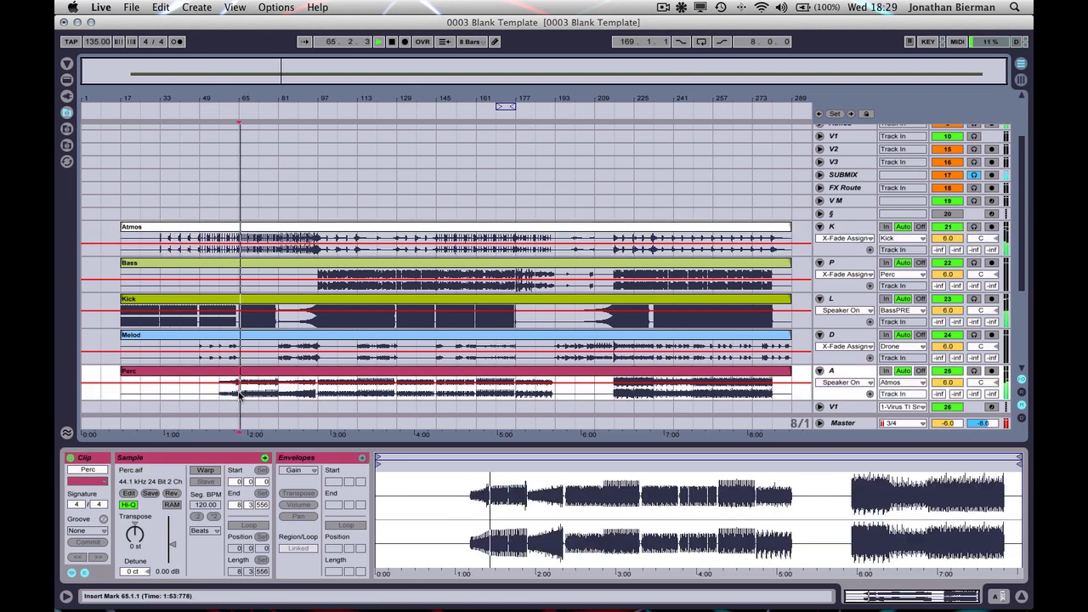
left_click(320, 276)
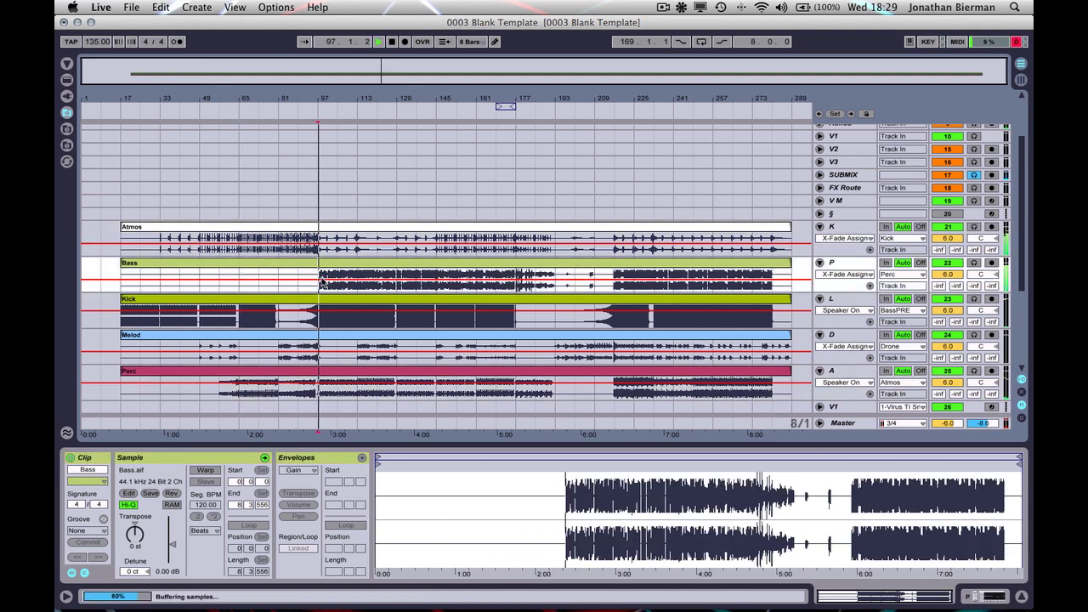
left_click_drag(332, 93, 332, 110)
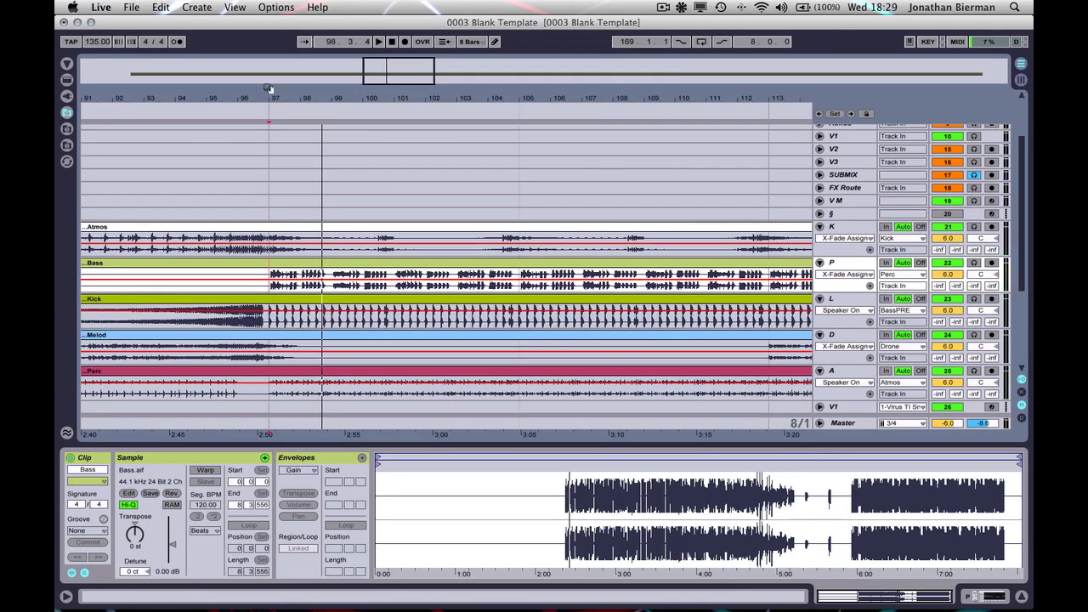
left_click_drag(267, 94, 196, 90)
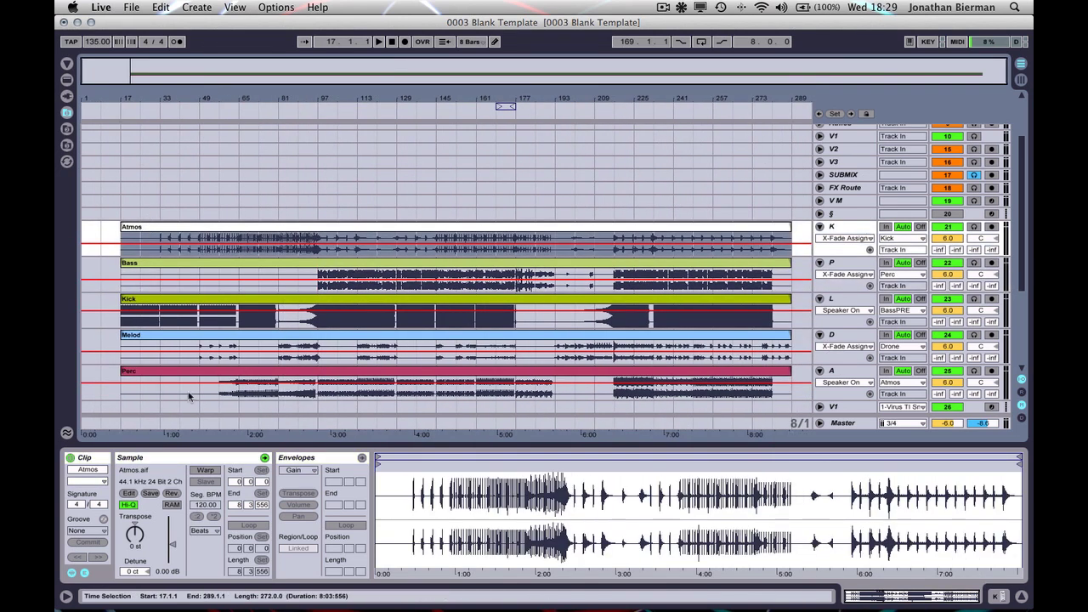
Trial-split the Atmos clip at bars 33–49 and 65–81, then undo the splits
left_click(205, 470)
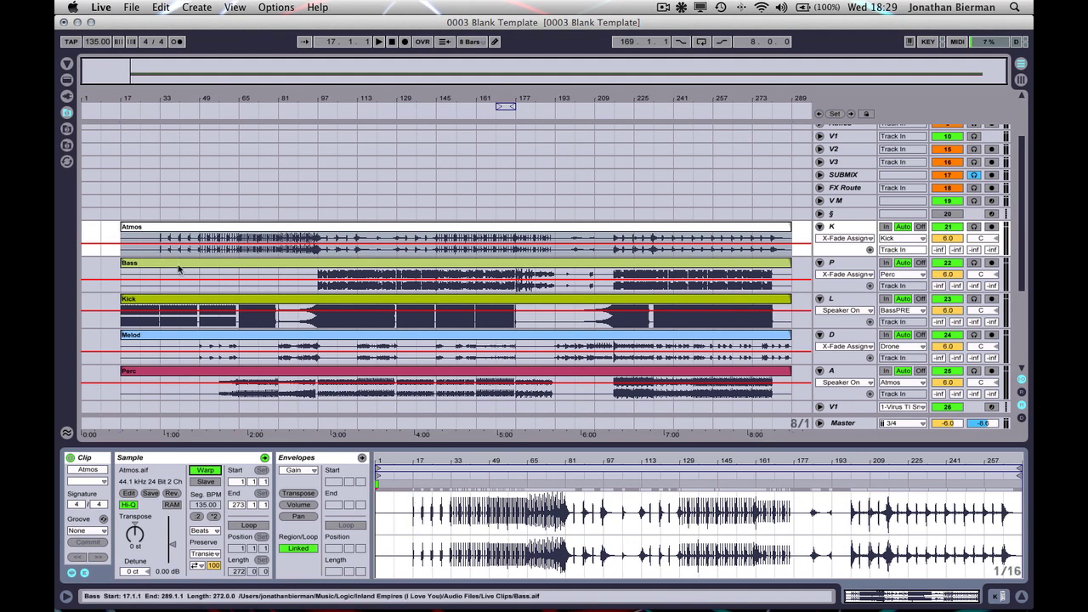
left_click_drag(159, 248, 270, 251)
key("super+e")
key("super+e")
left_click(189, 228)
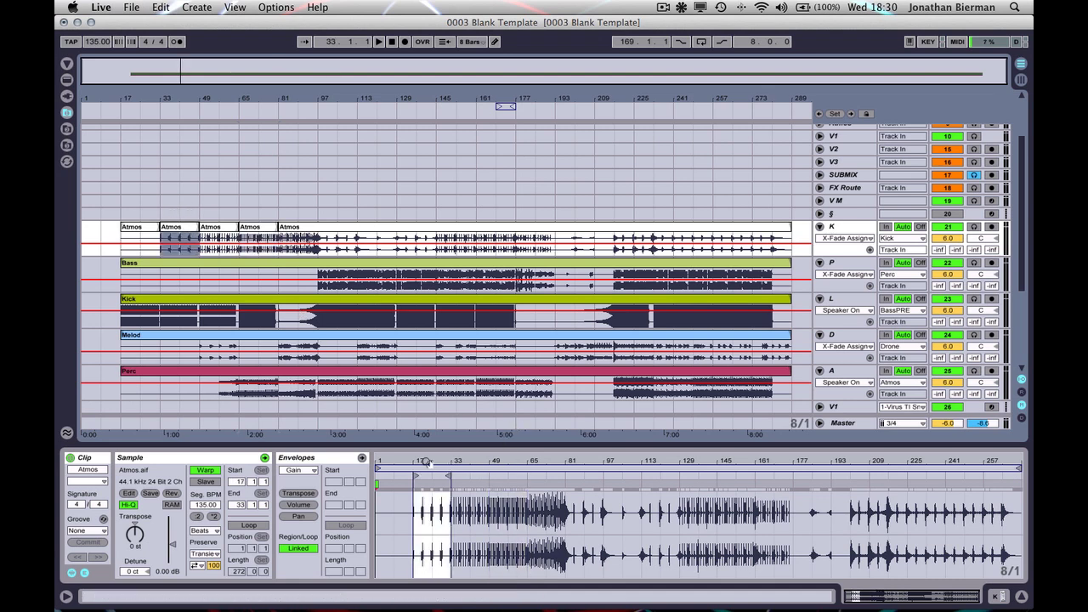
left_click_drag(425, 462, 560, 485)
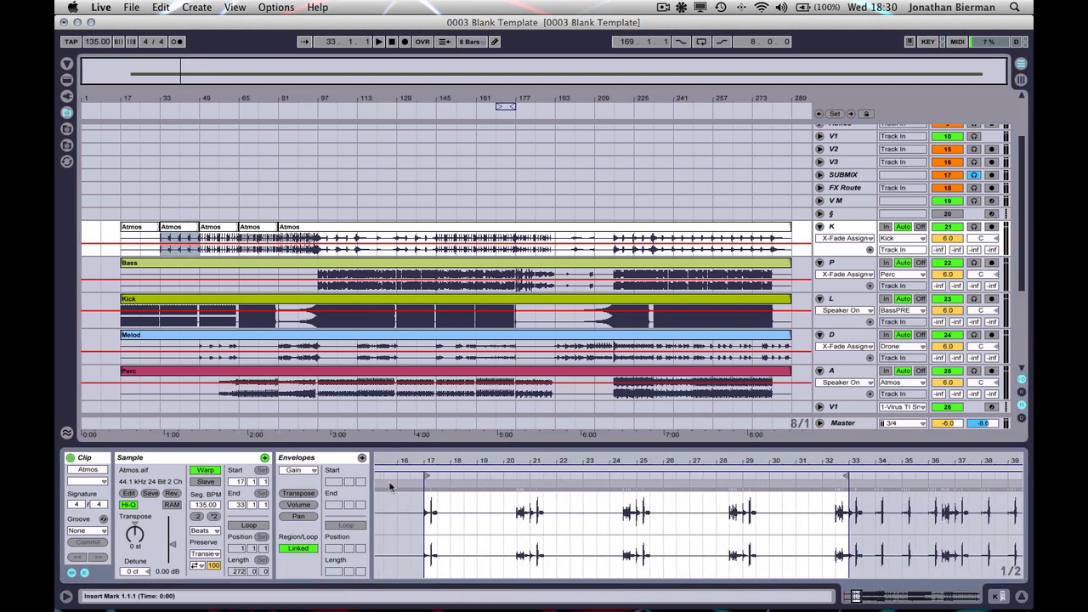
left_click_drag(433, 464, 434, 399)
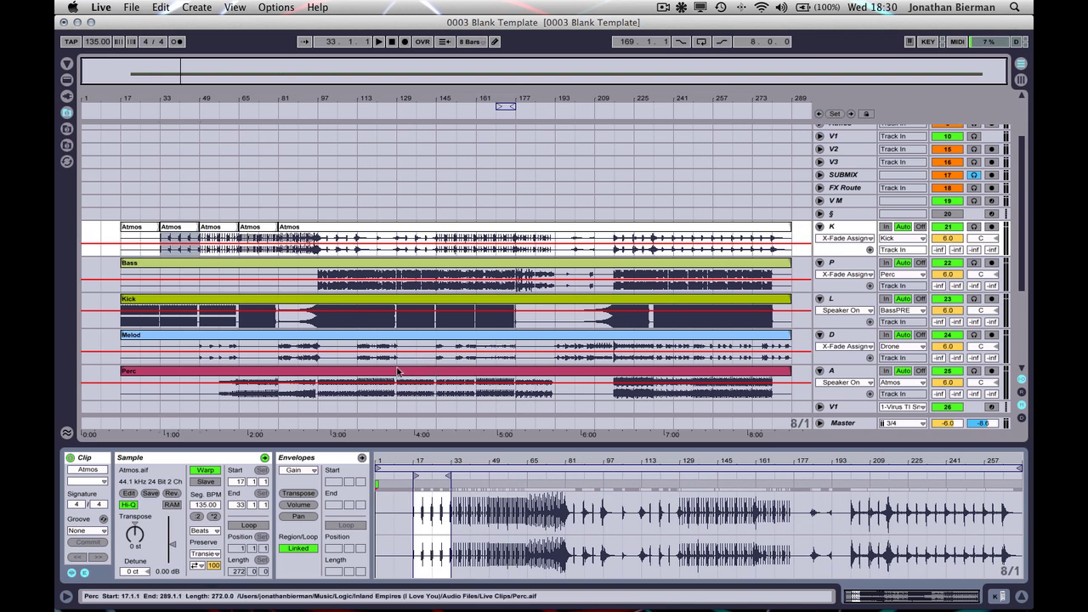
key("super+j")
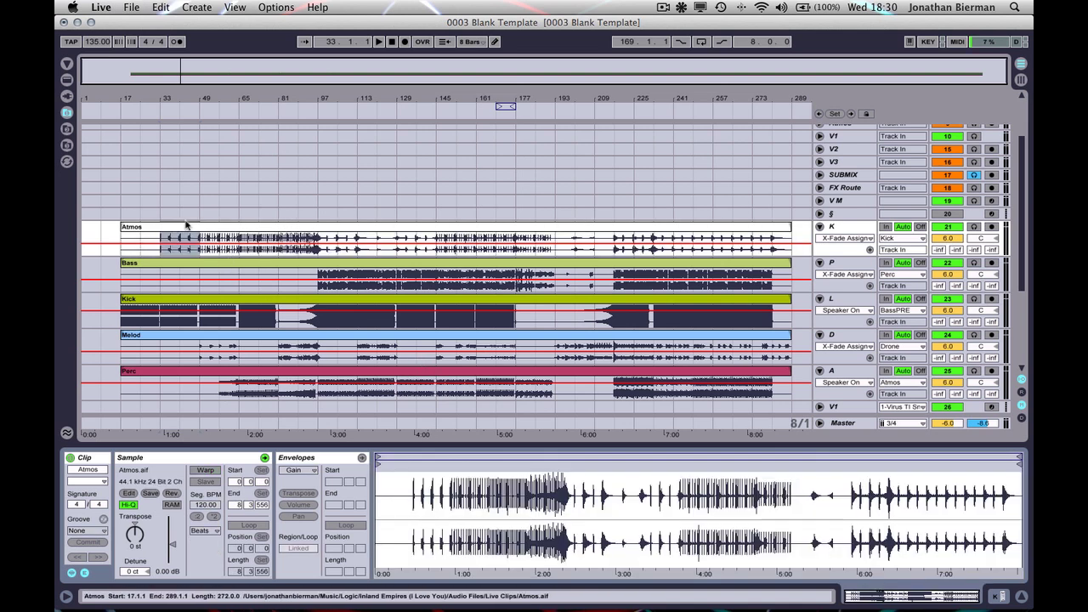
Split all five tracks at bars 33–49, 65–81, 97–113 and 129–145
left_click(228, 226)
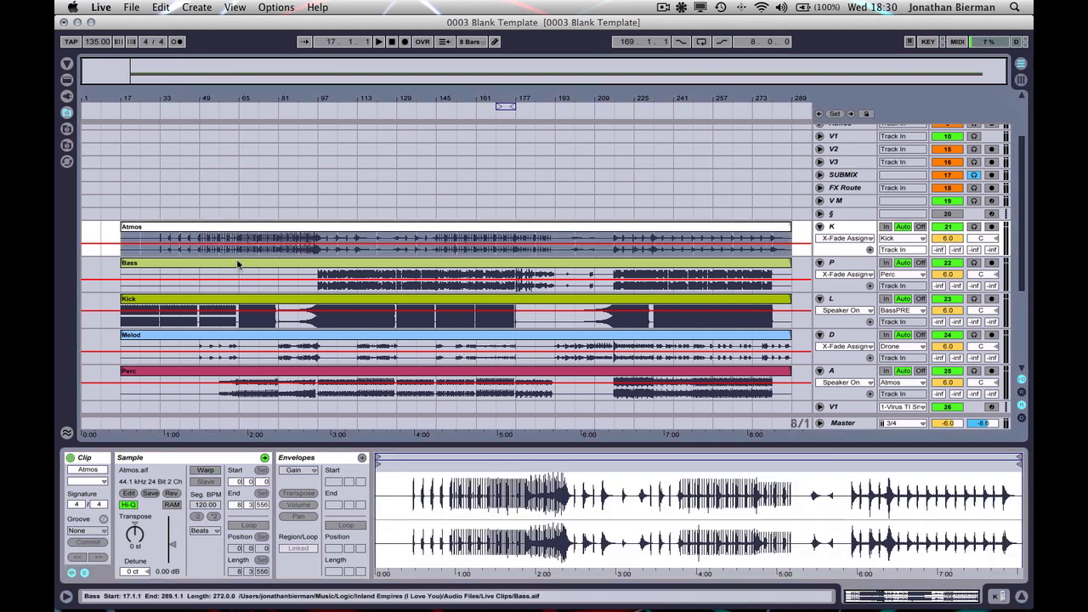
left_click(238, 266)
left_click(224, 303)
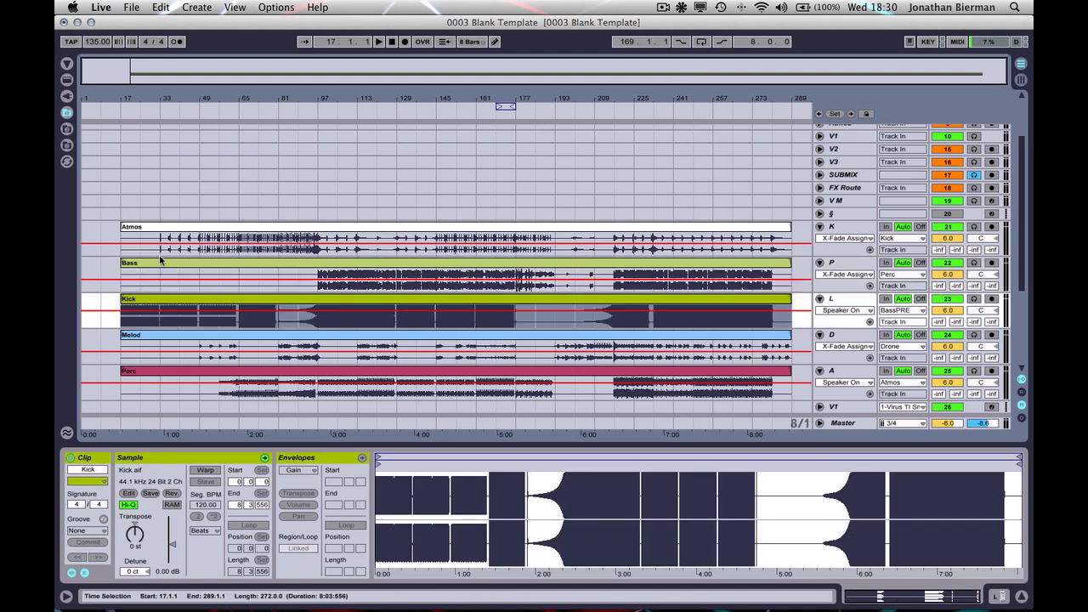
left_click_drag(162, 240, 205, 399)
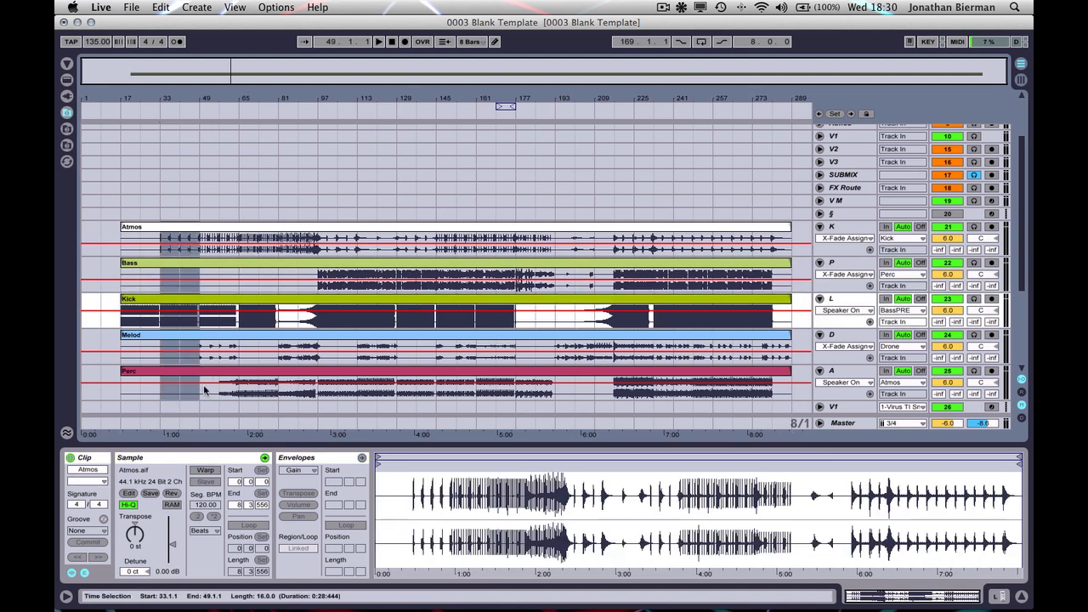
key("super+e")
left_click_drag(238, 242, 283, 371)
key("super+e")
left_click_drag(318, 243, 360, 384)
key("super+e")
left_click_drag(396, 243, 433, 379)
key("super+e")
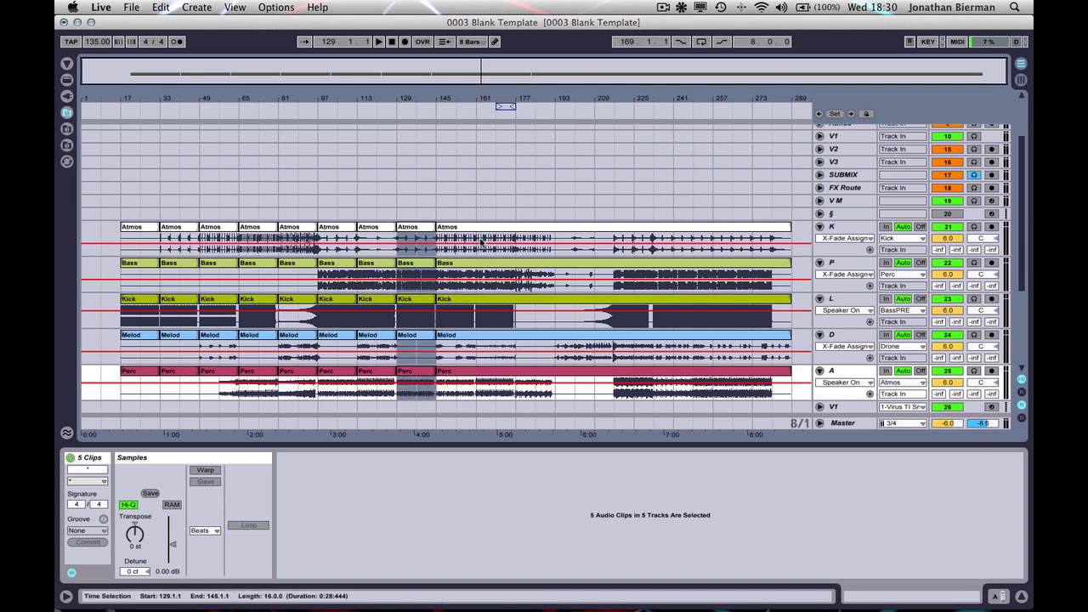
Split all five tracks at bars 161–177, 193–209, 225–241 and 257–273
left_click_drag(482, 242, 515, 387)
key("super+e")
left_click_drag(563, 241, 595, 387)
key("super+e")
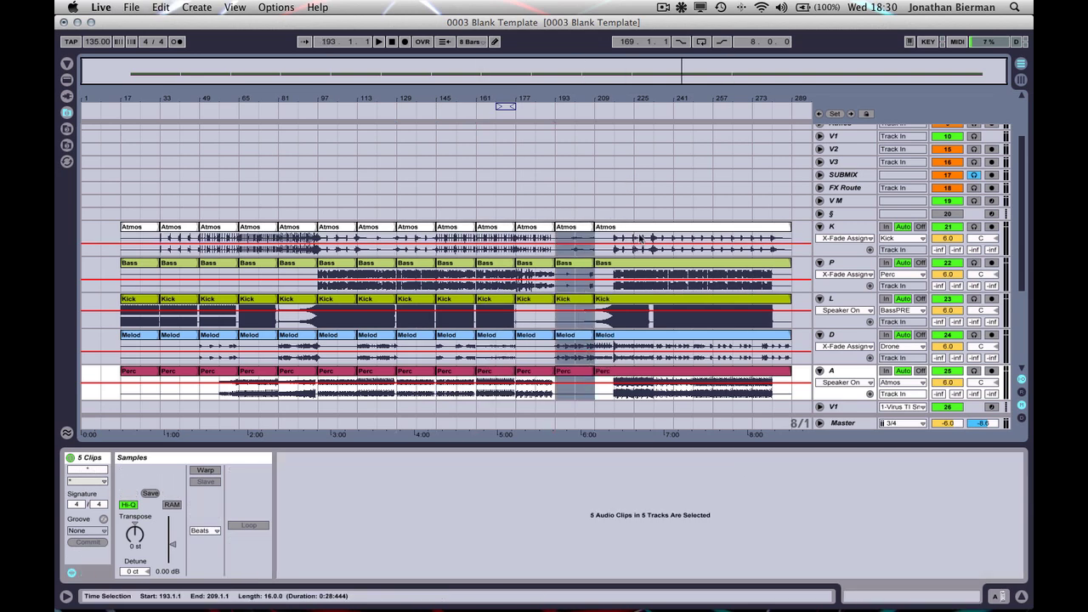
left_click_drag(639, 240, 673, 387)
key("super+e")
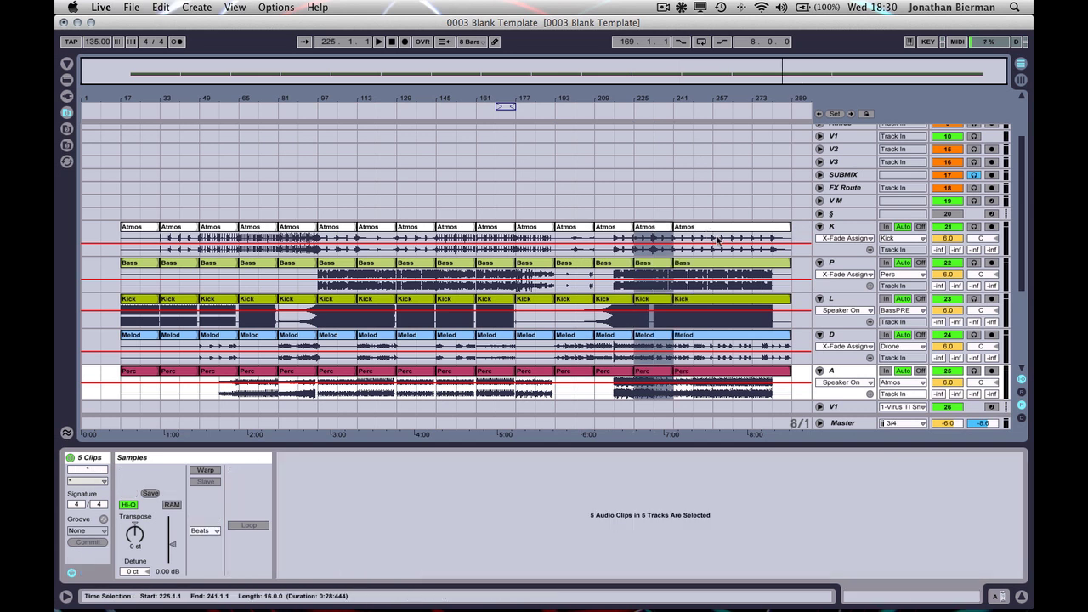
left_click_drag(718, 240, 752, 386)
key("super+e")
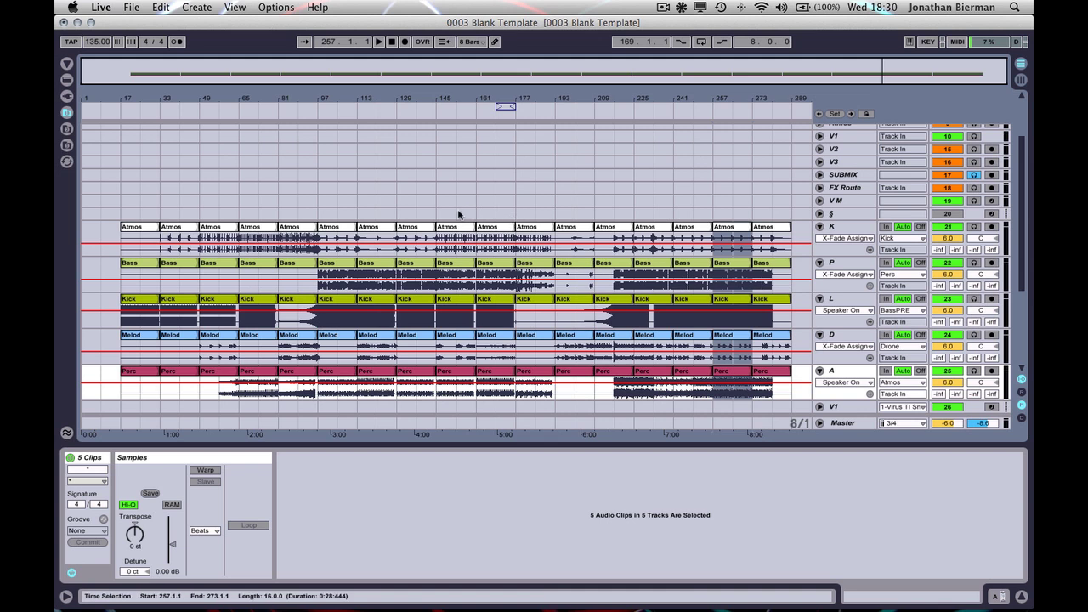
left_click(142, 226)
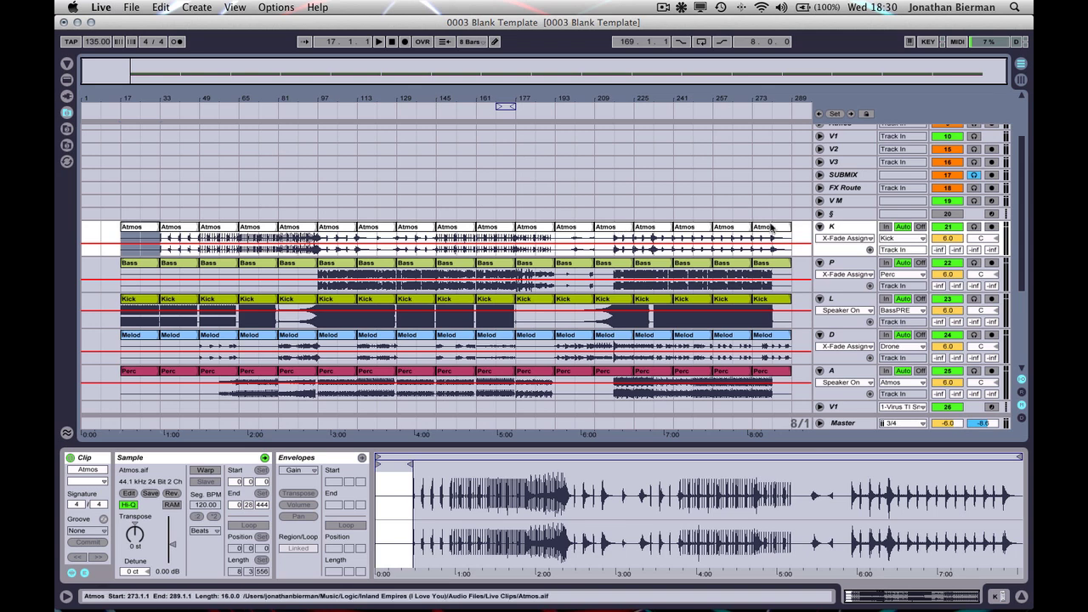
Select all 17 Atmos clips and turn on Warp for them
left_click(770, 226, "shift")
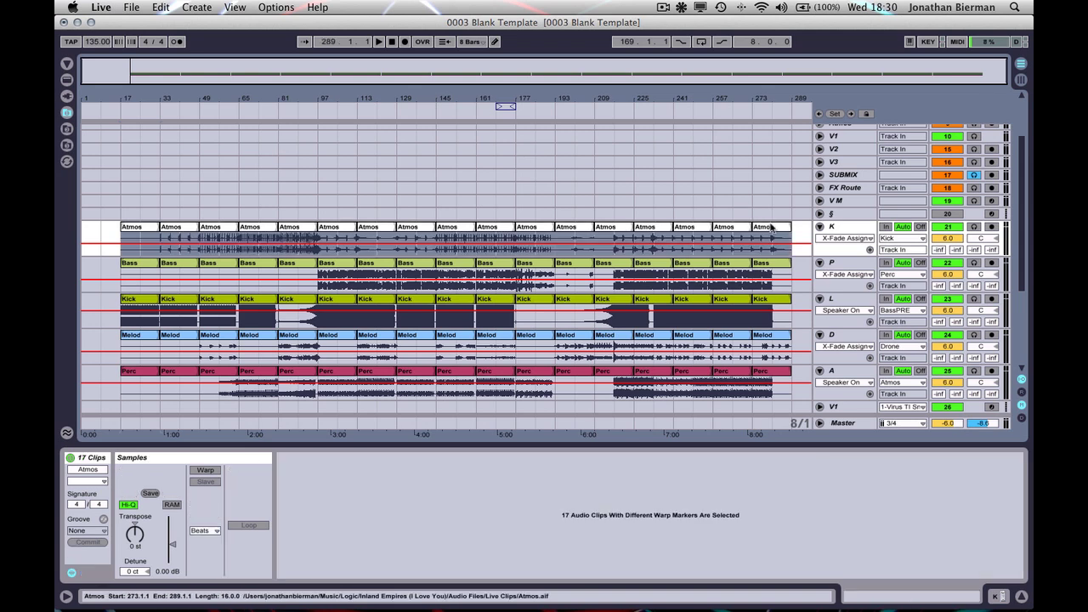
left_click(212, 470)
left_click(102, 229)
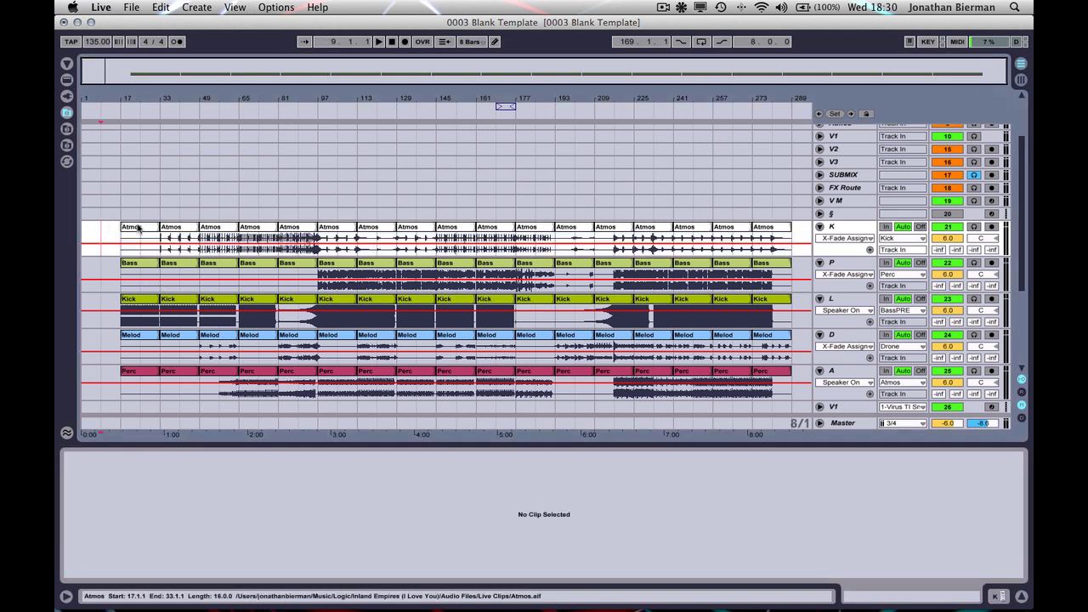
left_click(138, 227)
left_click(380, 491)
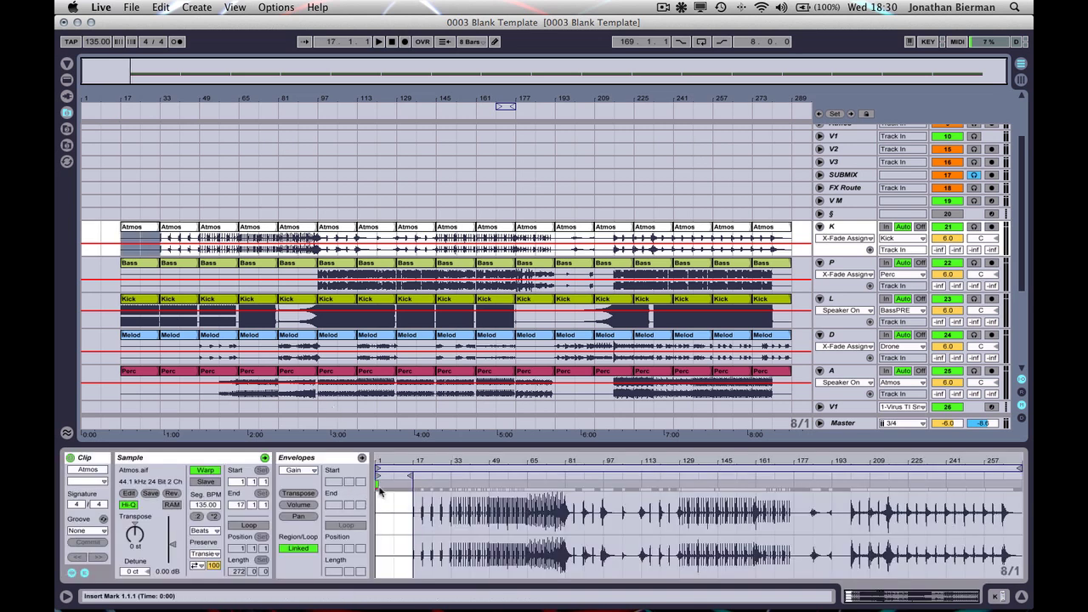
Check the warped Atmos clips at bars 33 and 49, zooming into the waveform
left_click(178, 230)
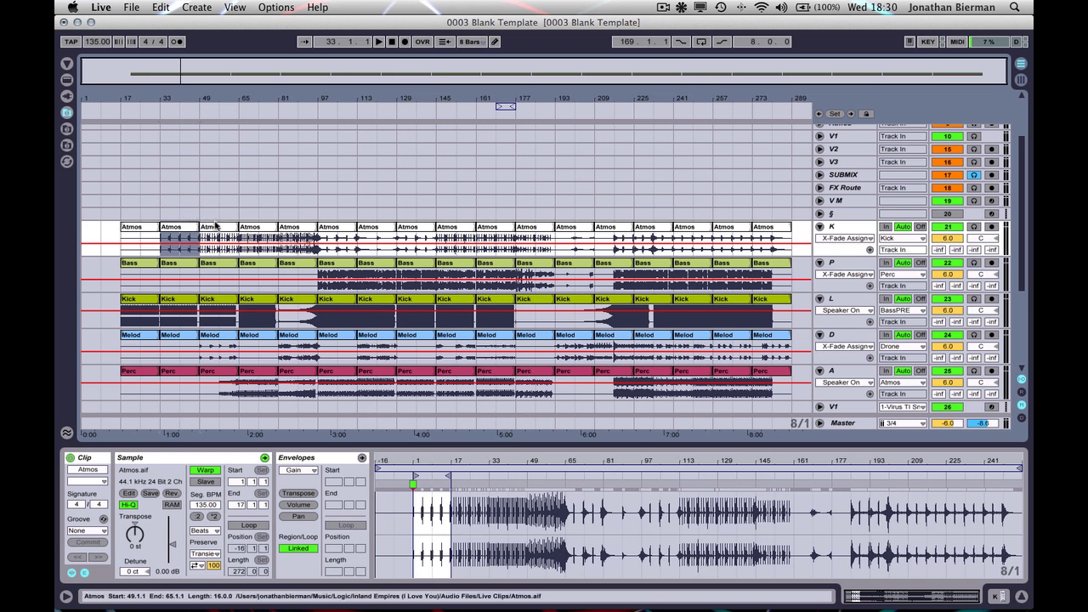
left_click(216, 227)
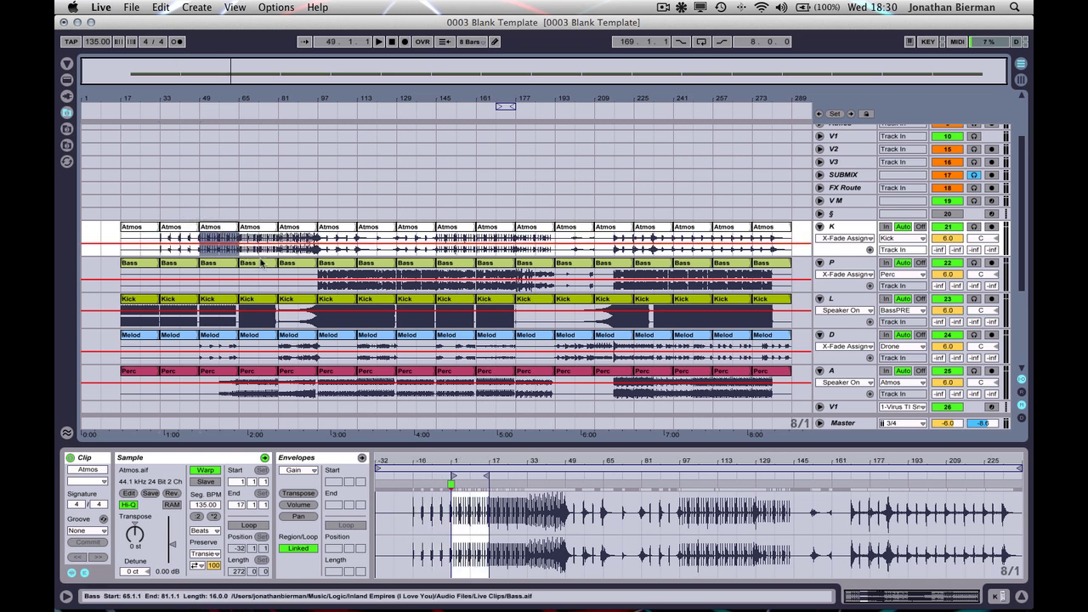
left_click(190, 232)
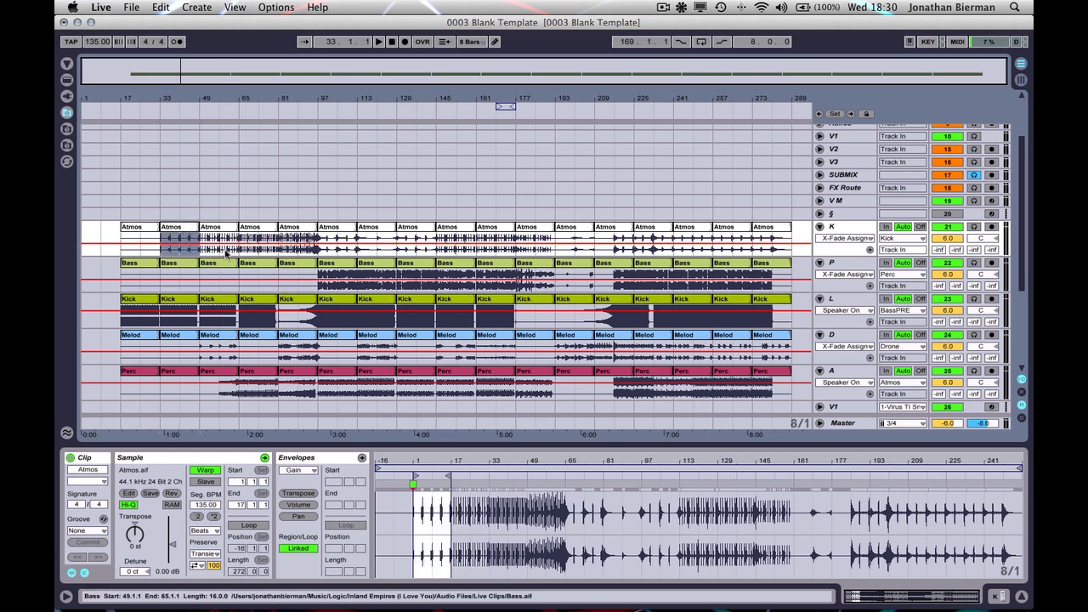
left_click(227, 248)
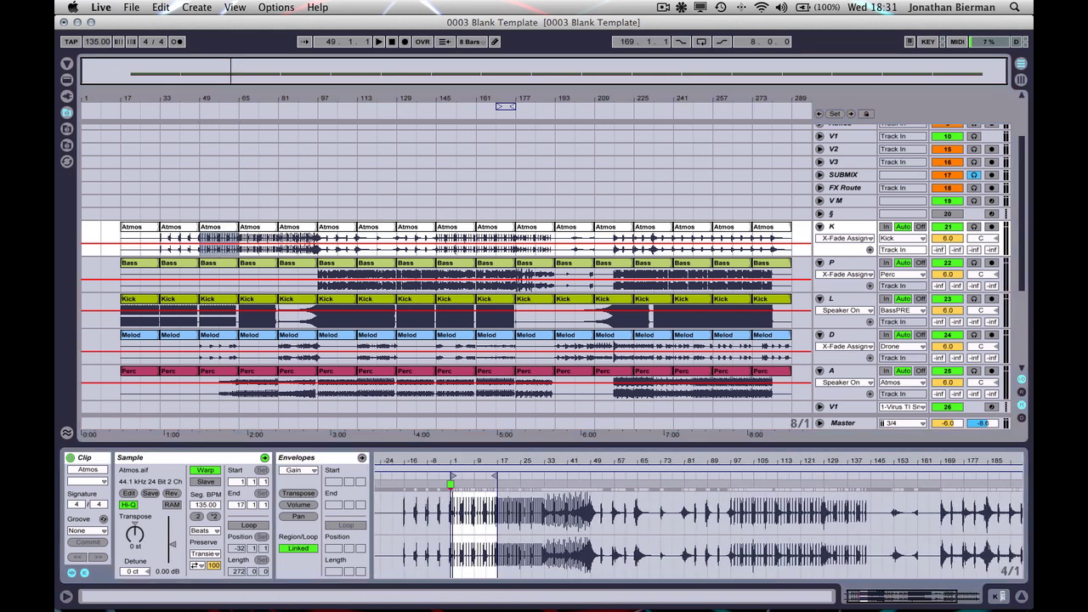
left_click_drag(431, 459, 431, 527)
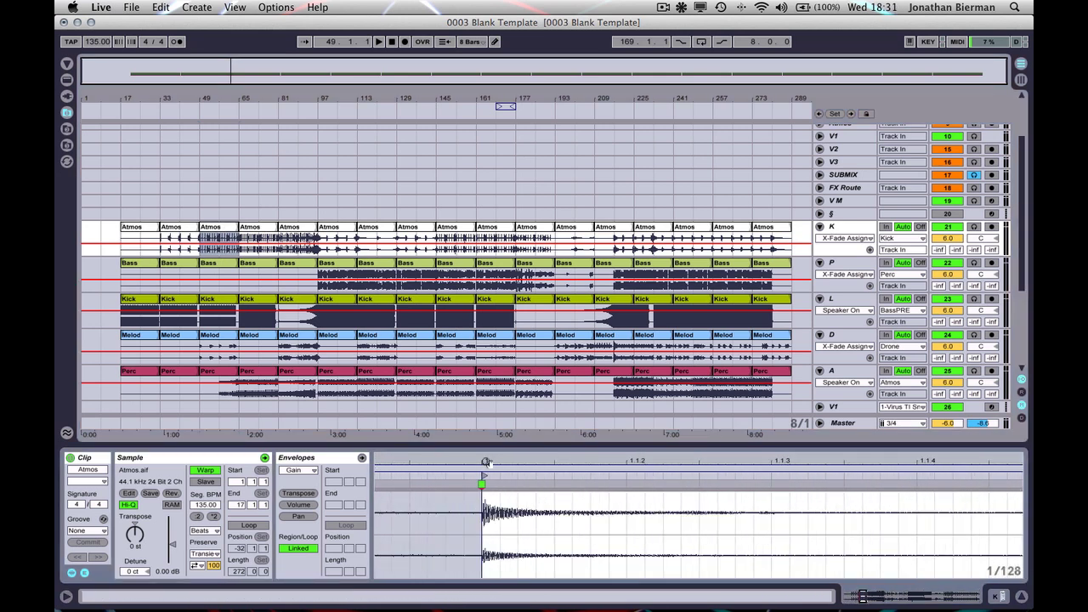
mouse_move(482, 460)
left_mouse_down()
mouse_move(481, 475)
mouse_move(480, 460)
left_mouse_up()
Check the warped Atmos clips at bars 65, 81, 97, 113 and 129
left_click(264, 236)
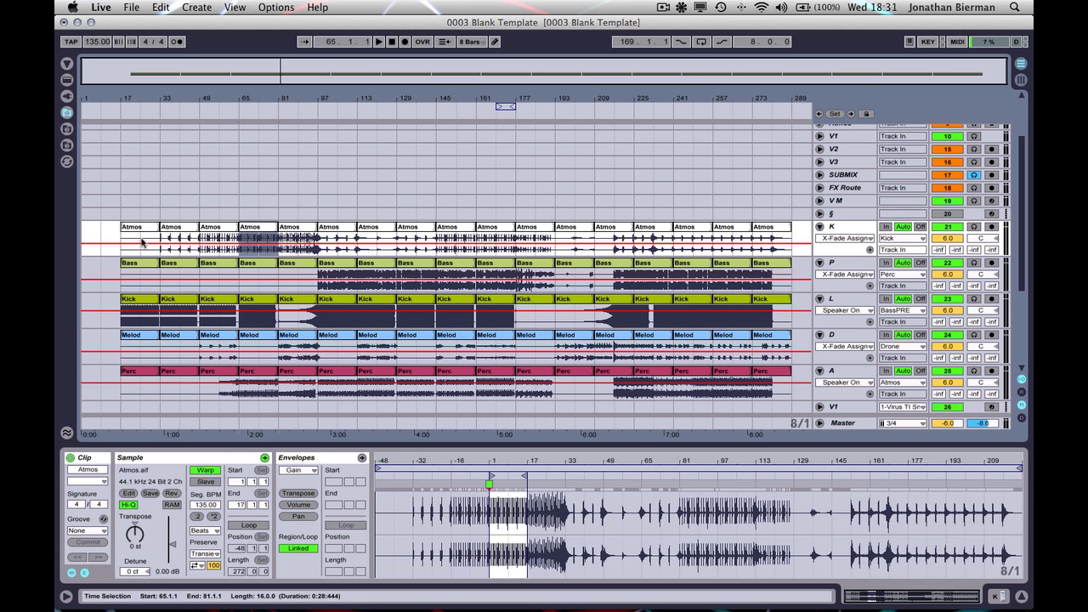
left_click(293, 230)
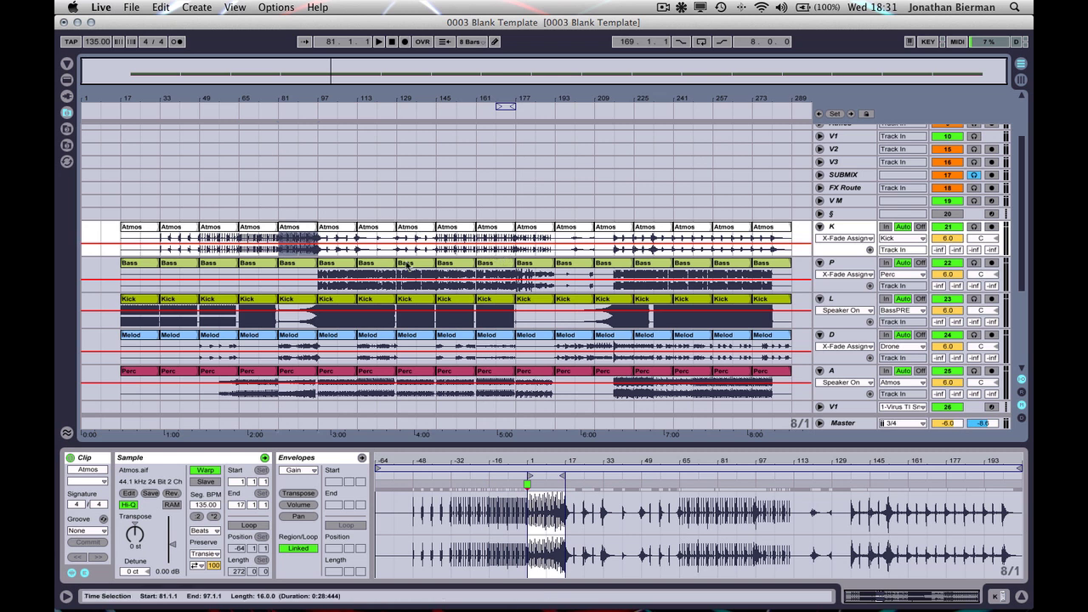
left_click(326, 231)
left_click(377, 230)
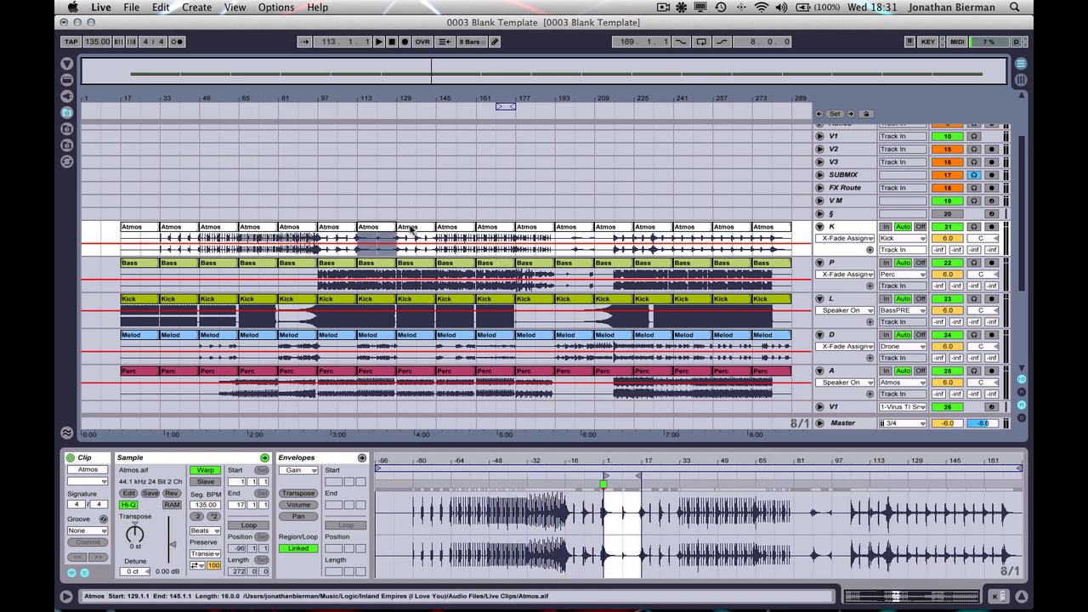
left_click_drag(602, 460, 602, 561)
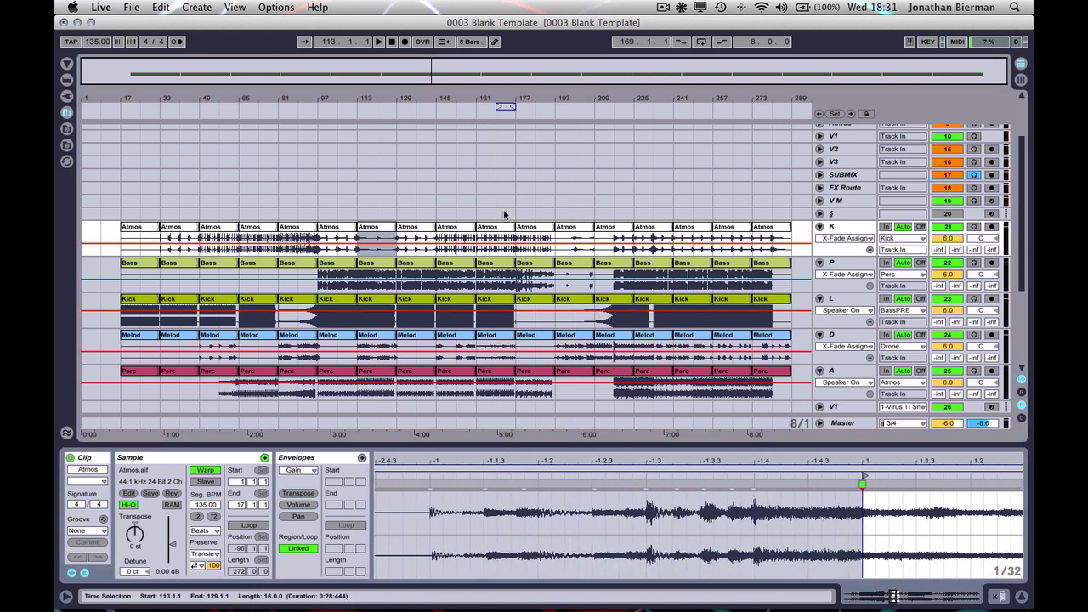
left_click(421, 228)
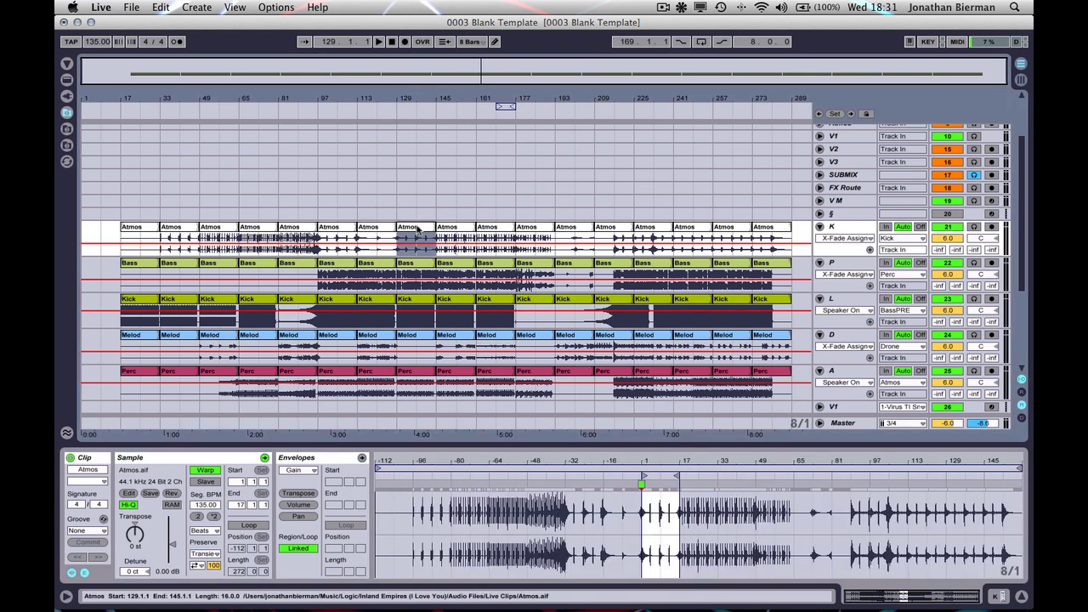
Select all 17 Kick clips from bar 17 onward and turn on Warp
left_click(414, 270)
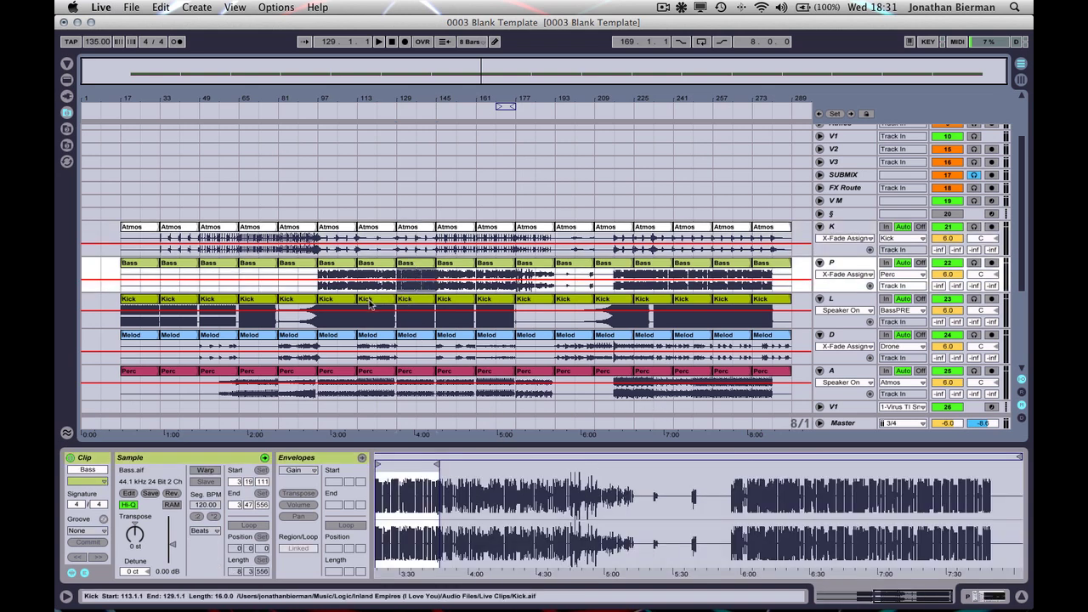
left_click(414, 324)
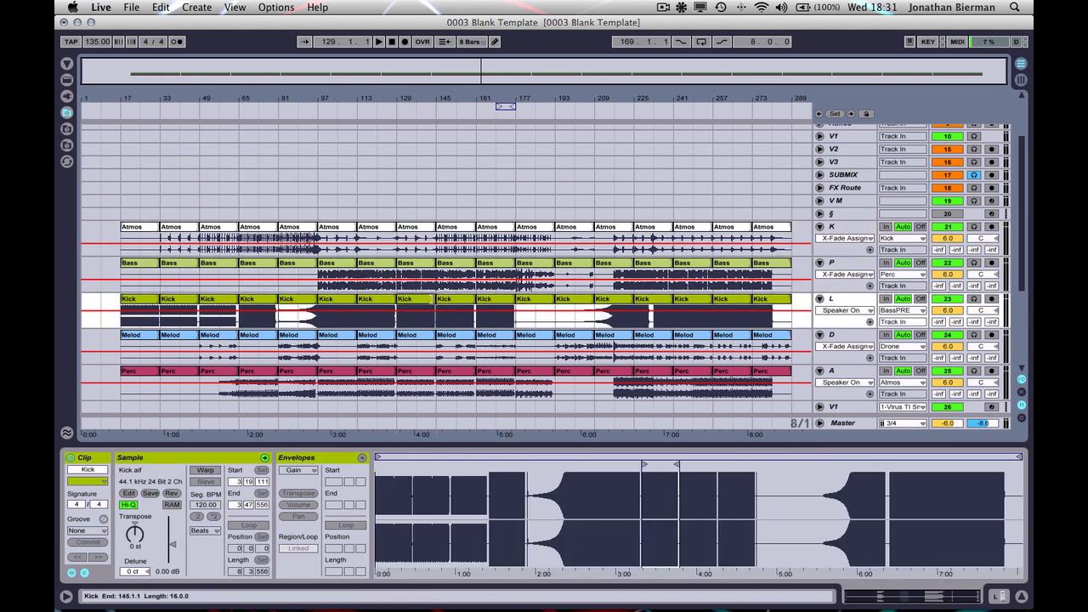
left_click(140, 314)
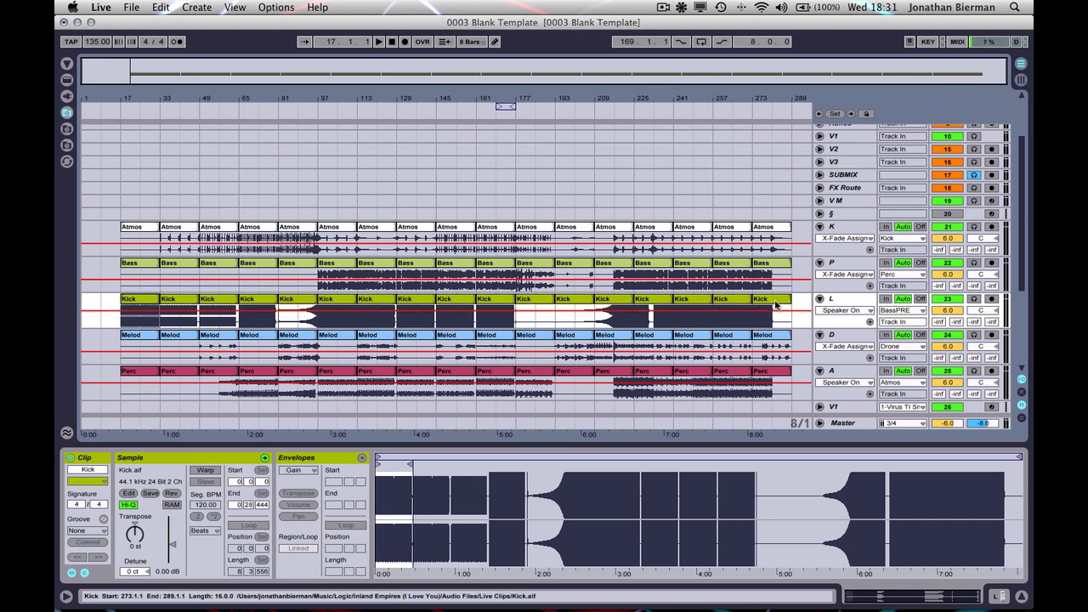
left_click(763, 314, "shift")
right_click(775, 303)
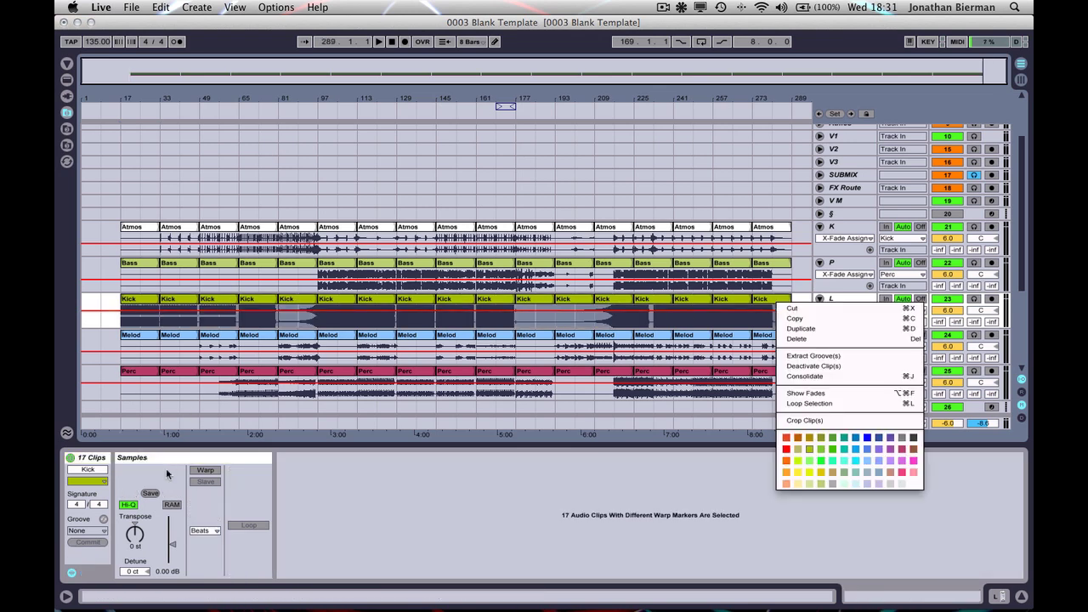
left_click(207, 474)
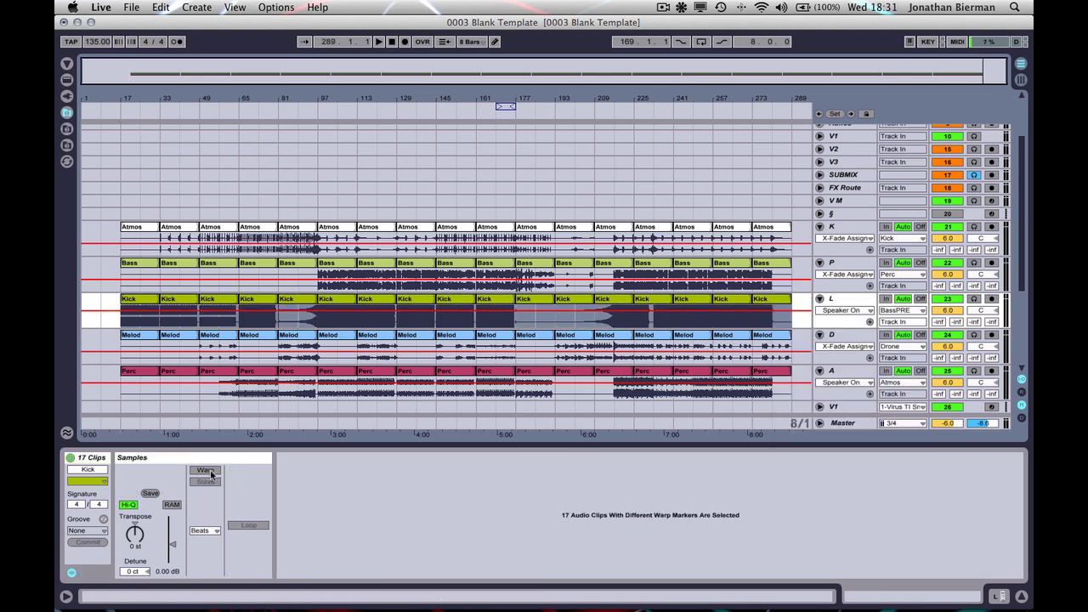
Inspect the Kick clip at bar 145, zooming into its waveform start and back out
left_click(452, 300)
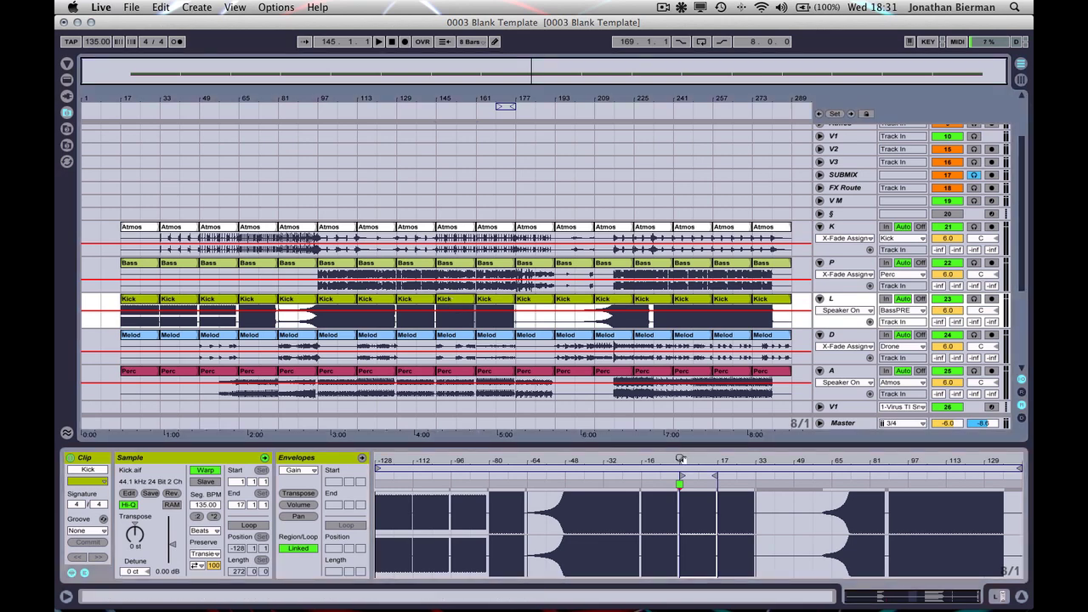
mouse_move(680, 459)
left_mouse_down()
mouse_move(697, 484)
mouse_move(730, 461)
mouse_move(648, 470)
mouse_move(648, 415)
left_mouse_up()
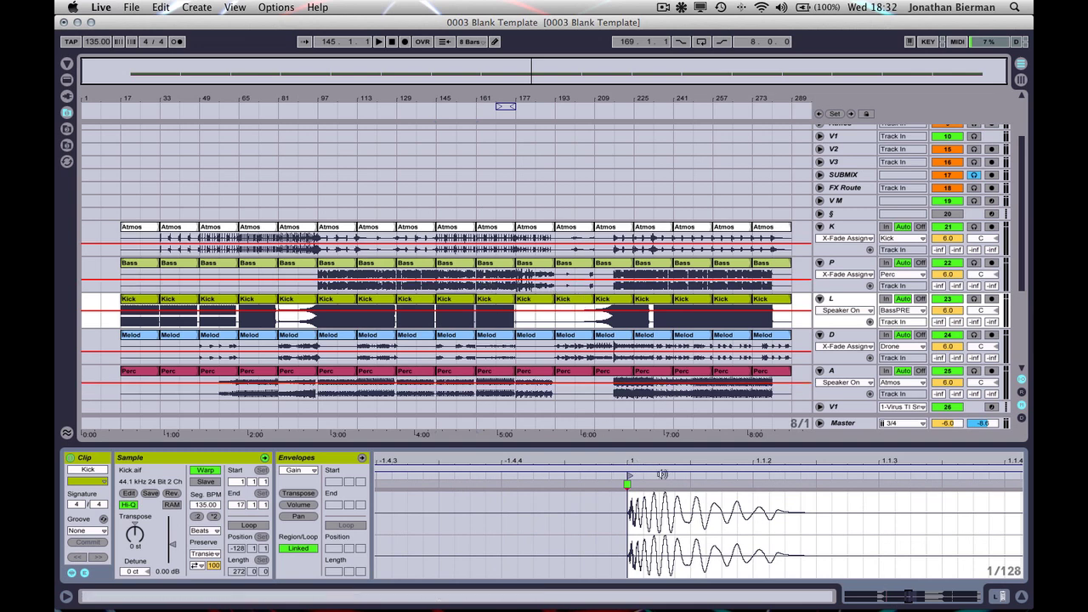
left_click_drag(633, 467, 633, 436)
Turn on Warp for the 17 Bass clips, then for all 34 Melod and Perc clips
left_click(147, 264)
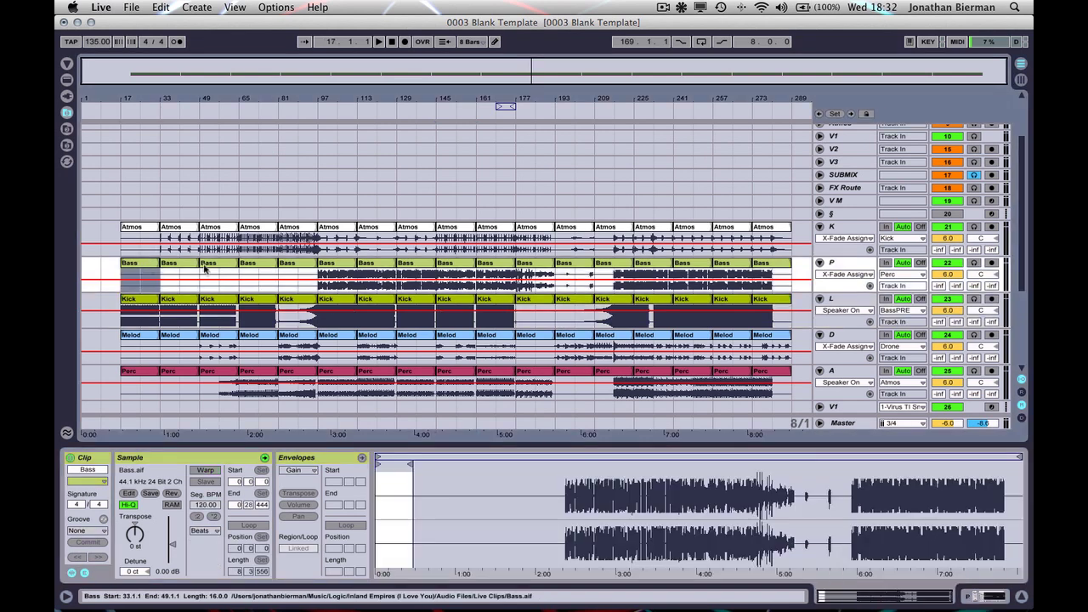
left_click(775, 276, "shift")
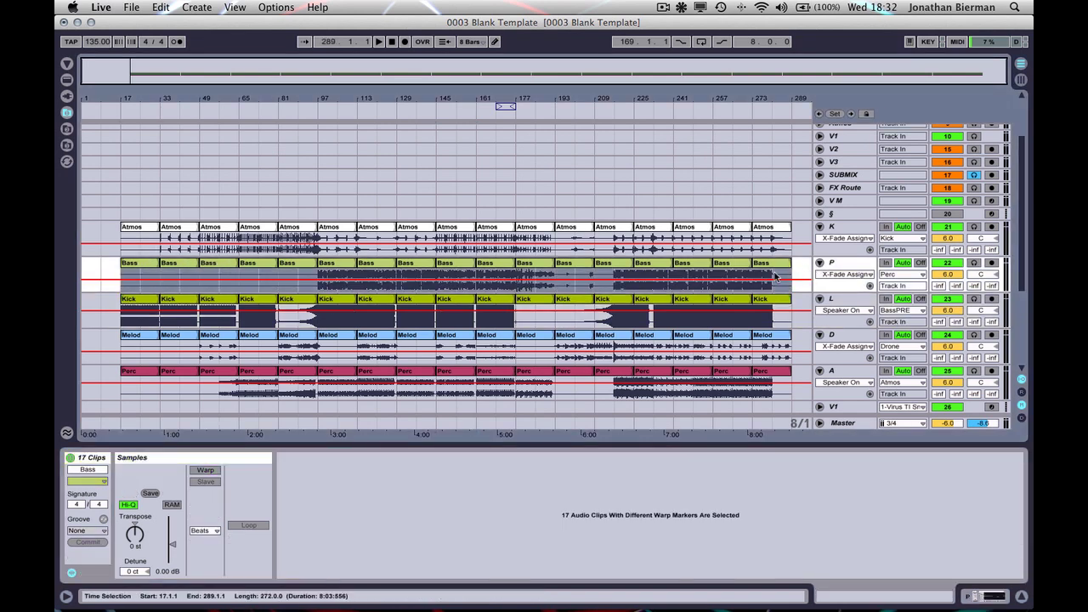
left_click(205, 469)
left_click(142, 337)
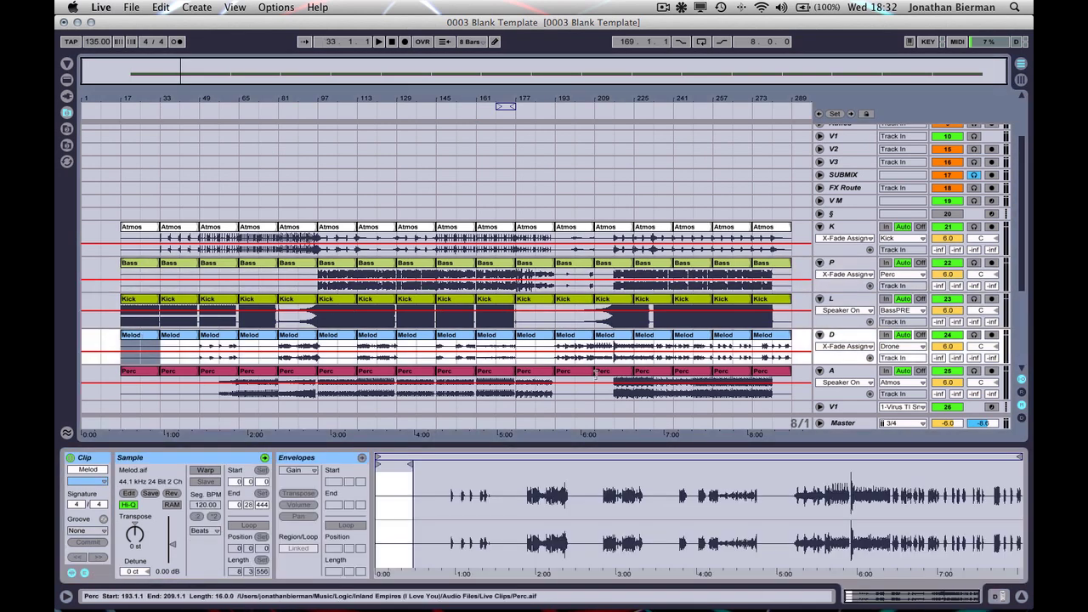
left_click(769, 372, "shift")
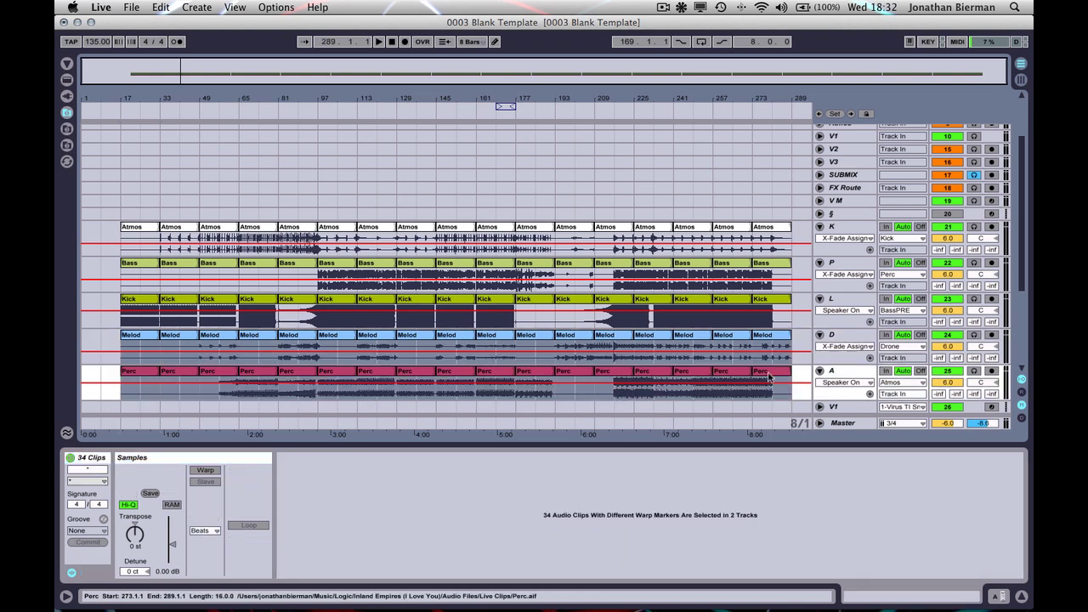
left_click(205, 469)
Check the warped Melod and Perc clips at bars 129, 145 and 161
left_click(296, 339)
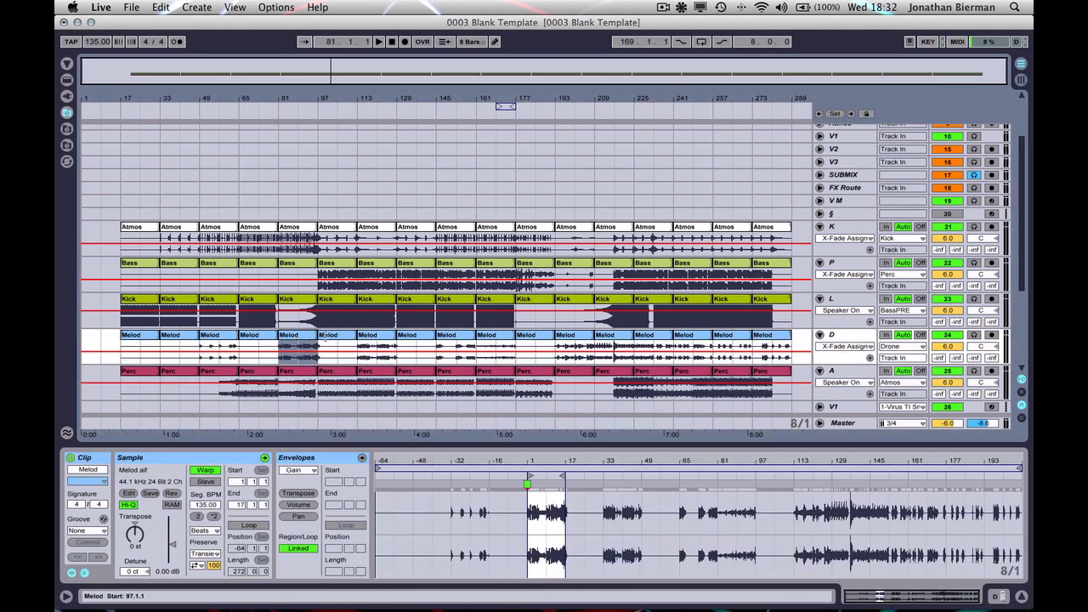
left_click(391, 368)
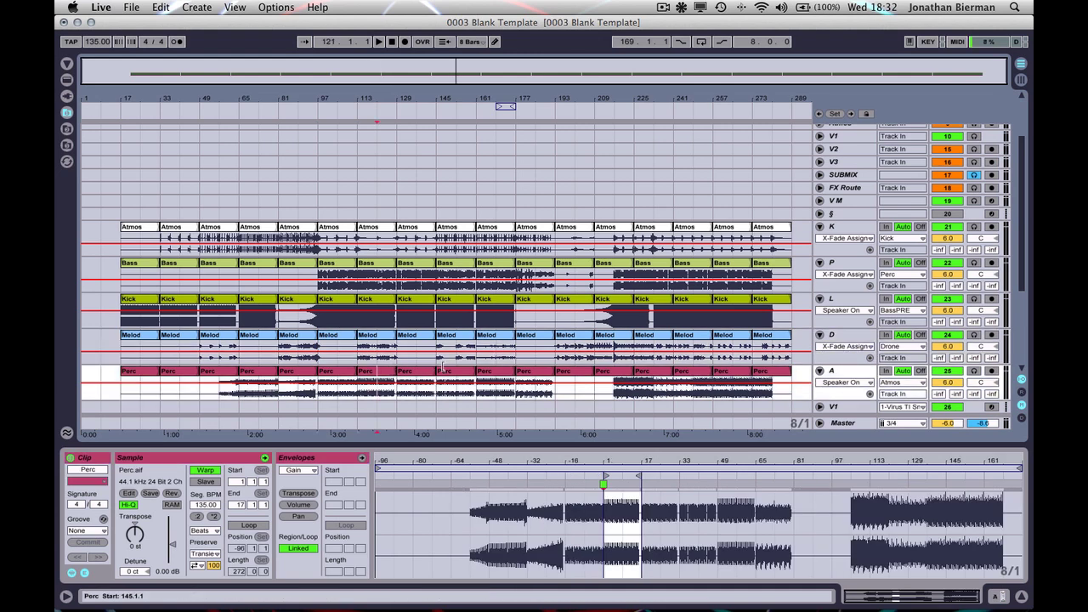
left_click(417, 372)
left_click(498, 340)
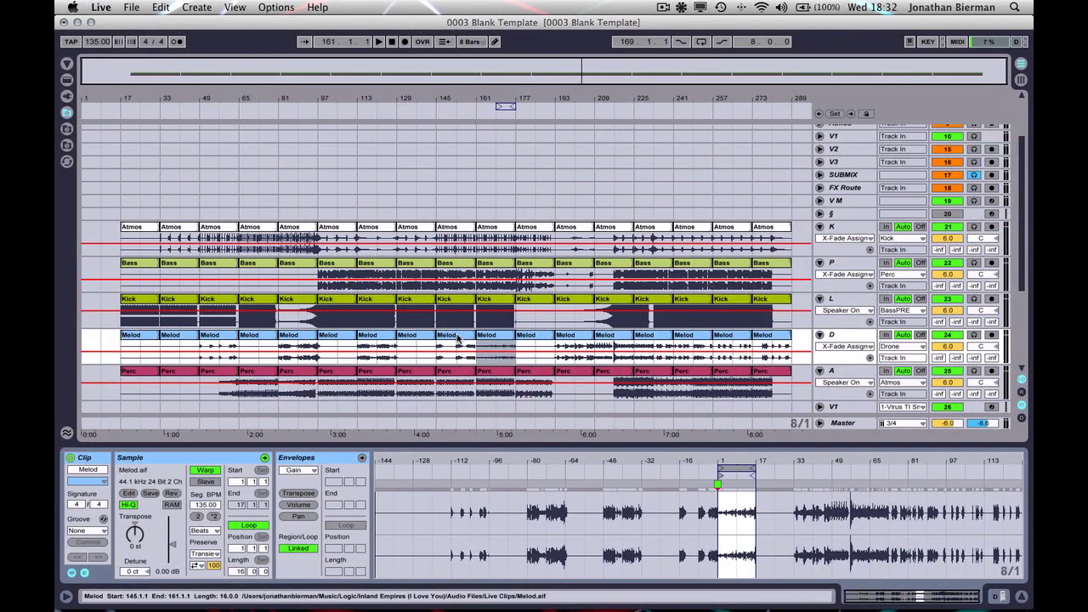
left_click(458, 337)
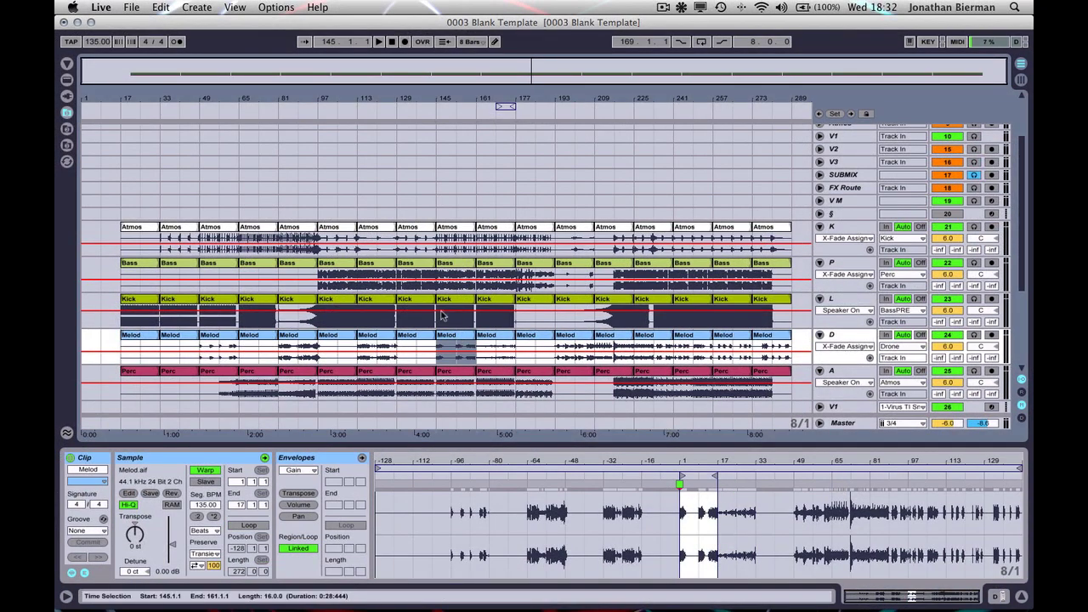
Select all 85 clips across the five tracks and switch to Session view
left_click(143, 227)
left_click(785, 376, "shift")
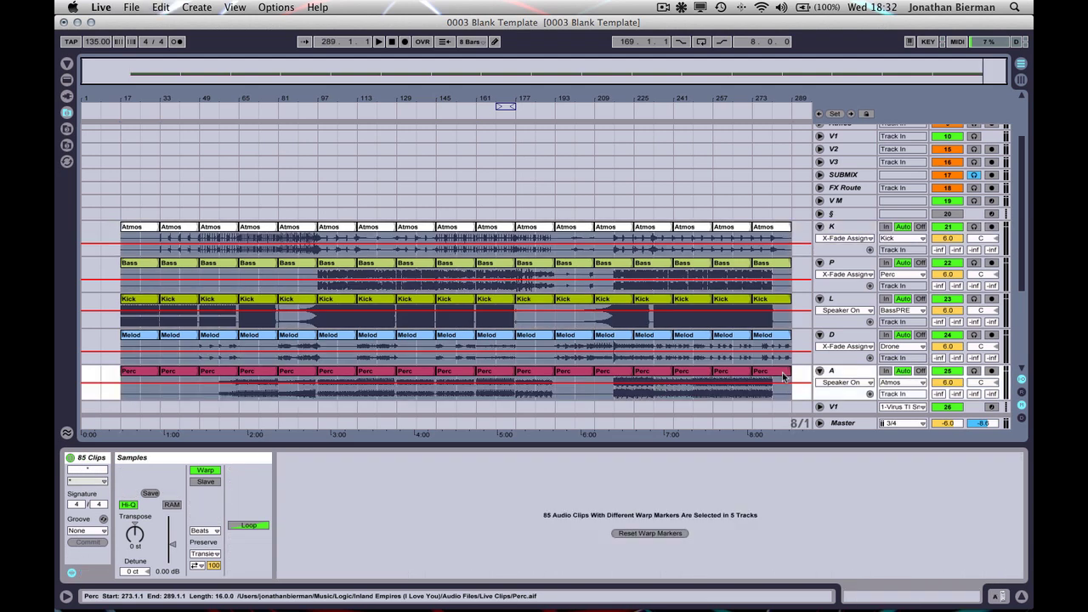
key("Tab")
Paste the 85 slices starting at track K's first slot, filling scenes 2 to 18
left_click(566, 95)
key("super+v")
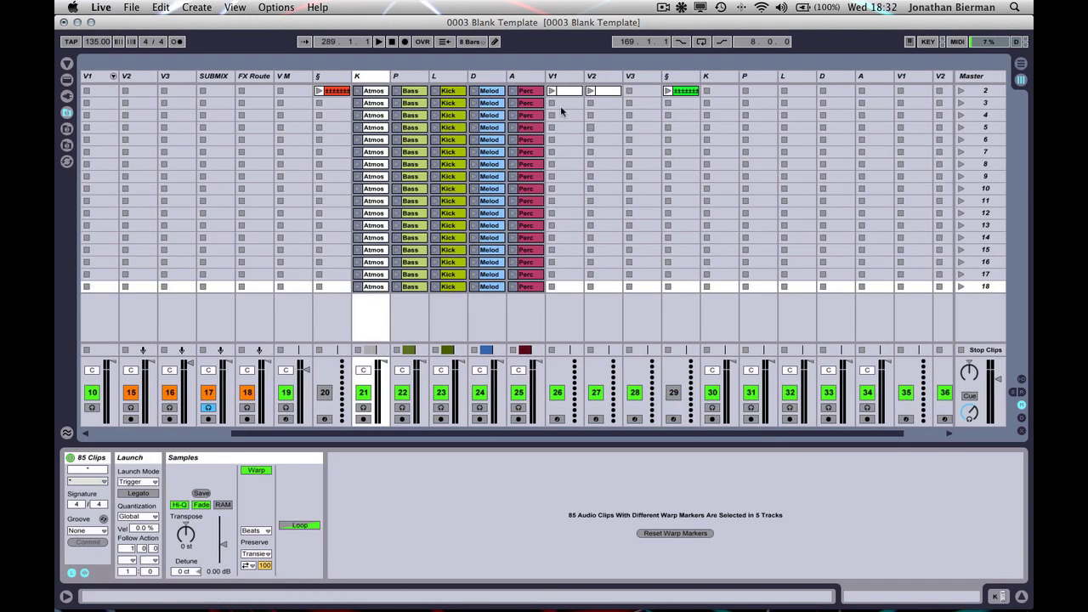
left_click(528, 114)
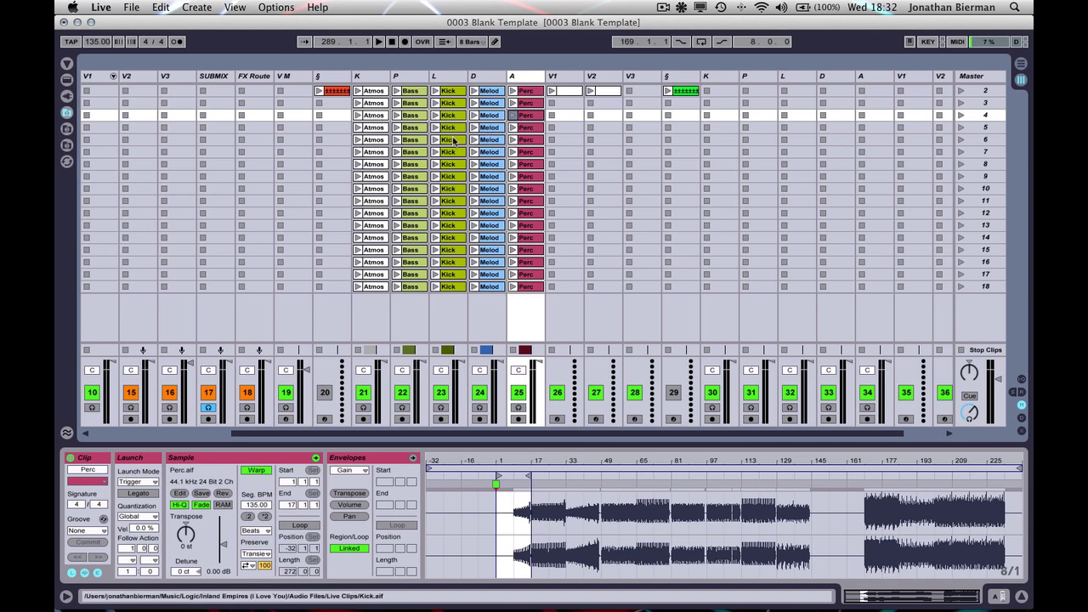
Verify all 85 clips are selected in Arrangement, then return to Session view
key("Tab")
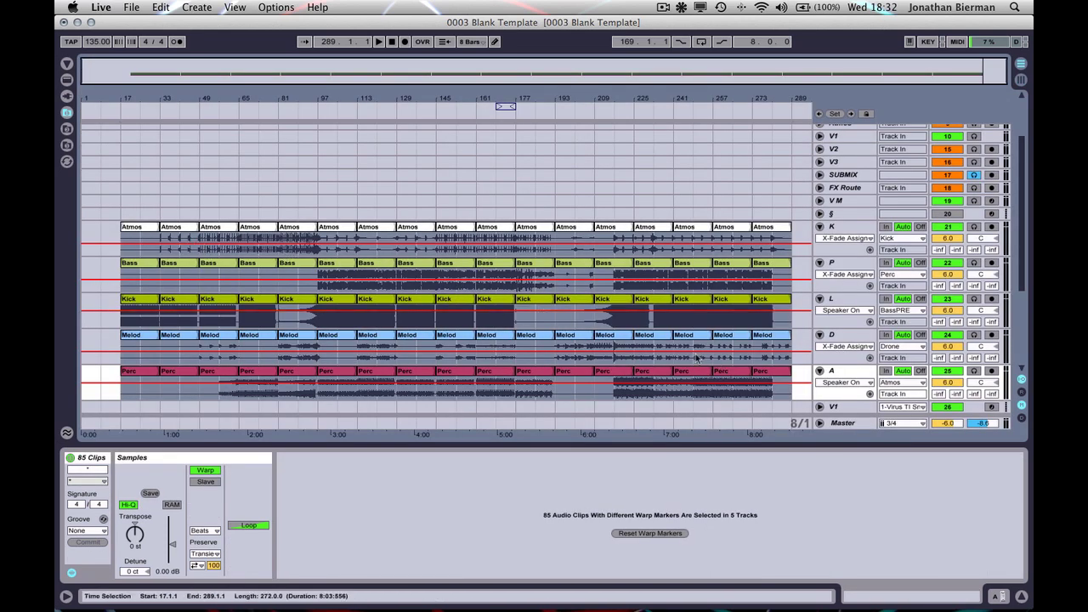
left_click(147, 227)
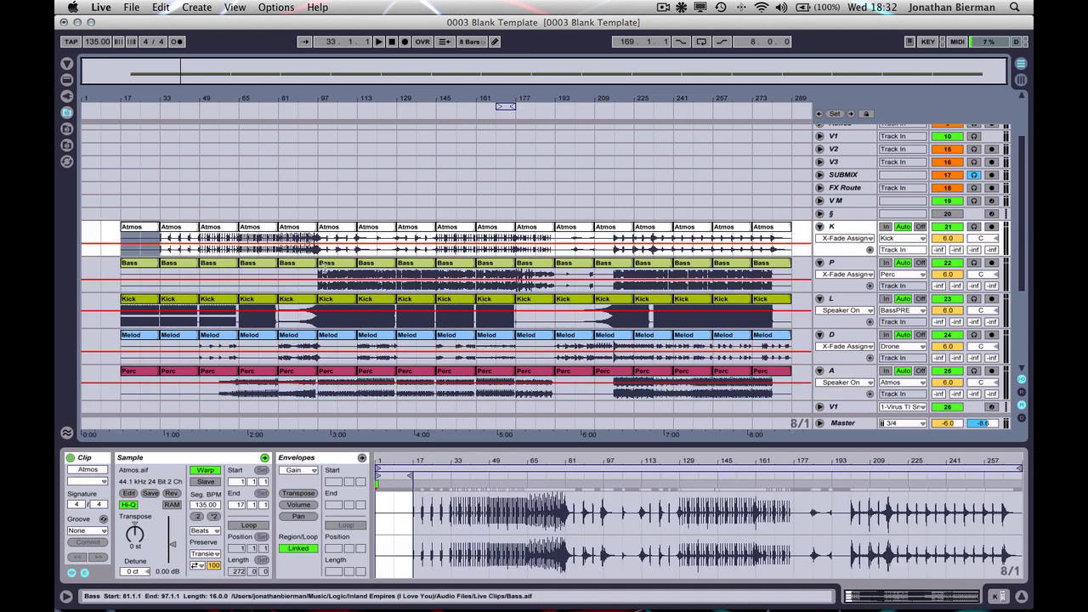
left_click(783, 375, "shift")
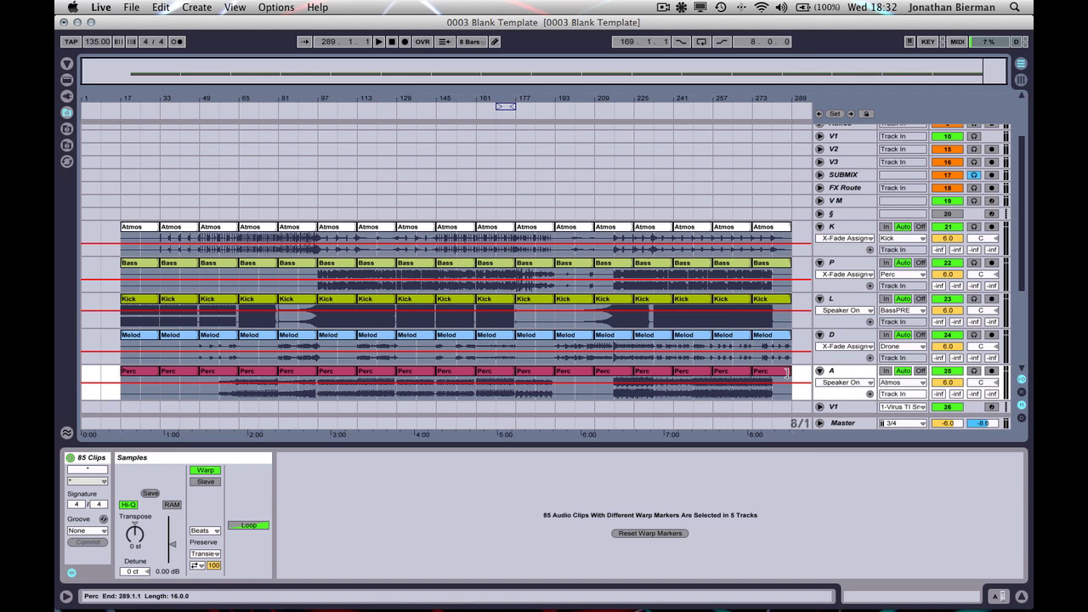
key("Tab")
left_click(374, 91)
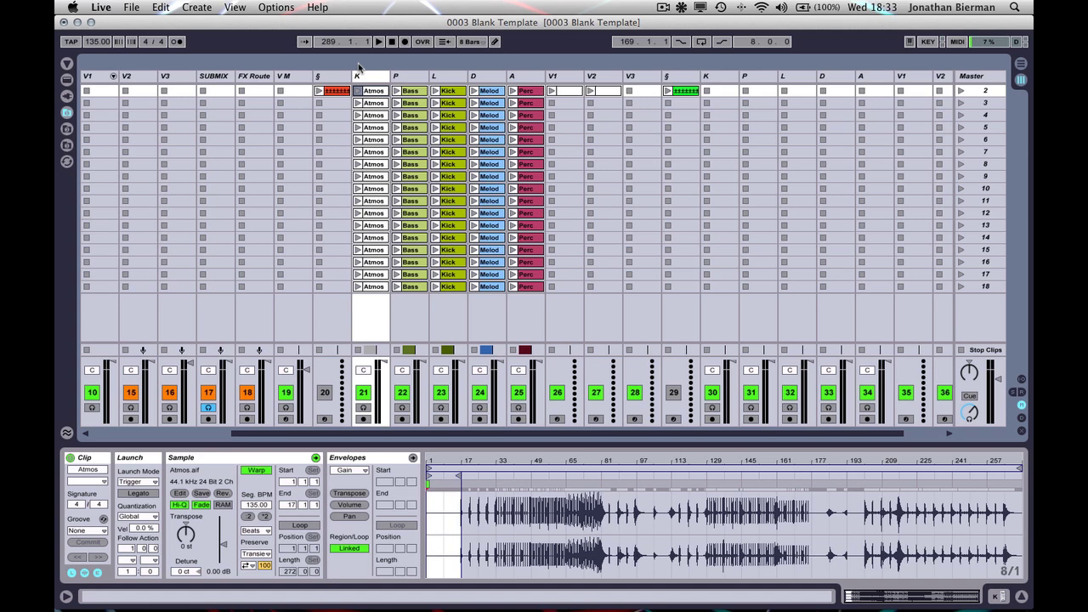
Launch scene 3 and inspect the Bass, Kick, Melod and Perc clips' waveforms in Clip View
left_click(534, 103)
left_click(374, 103)
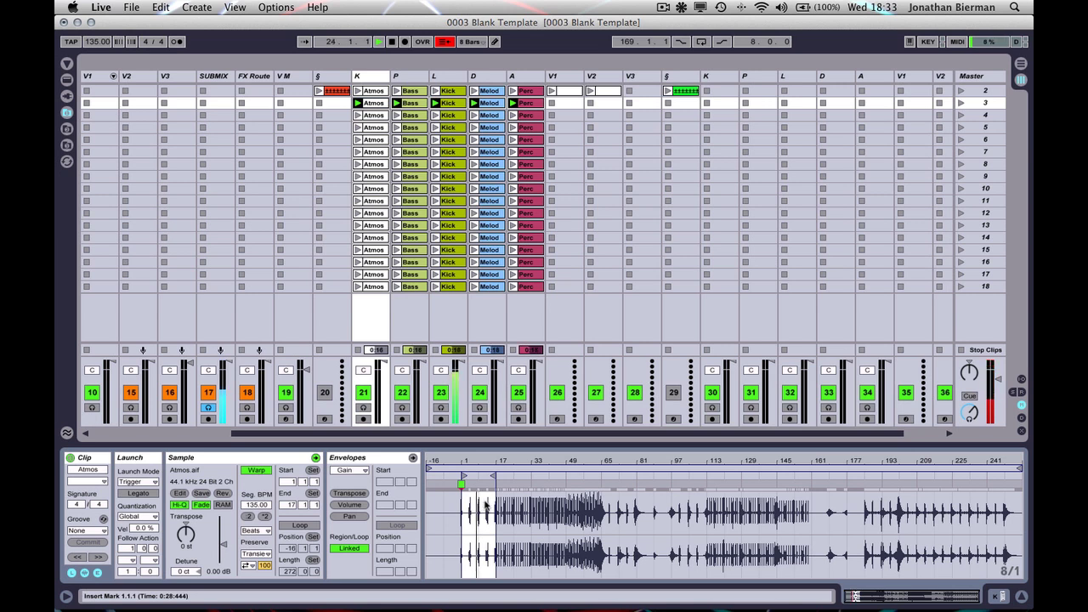
left_click(416, 104)
left_click(449, 104)
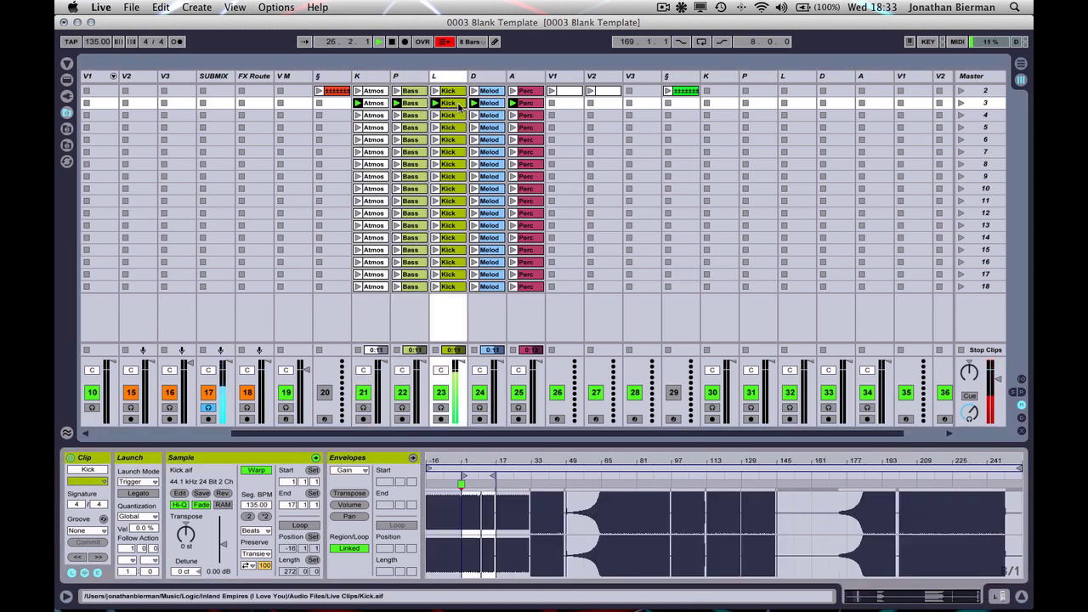
left_click(492, 104)
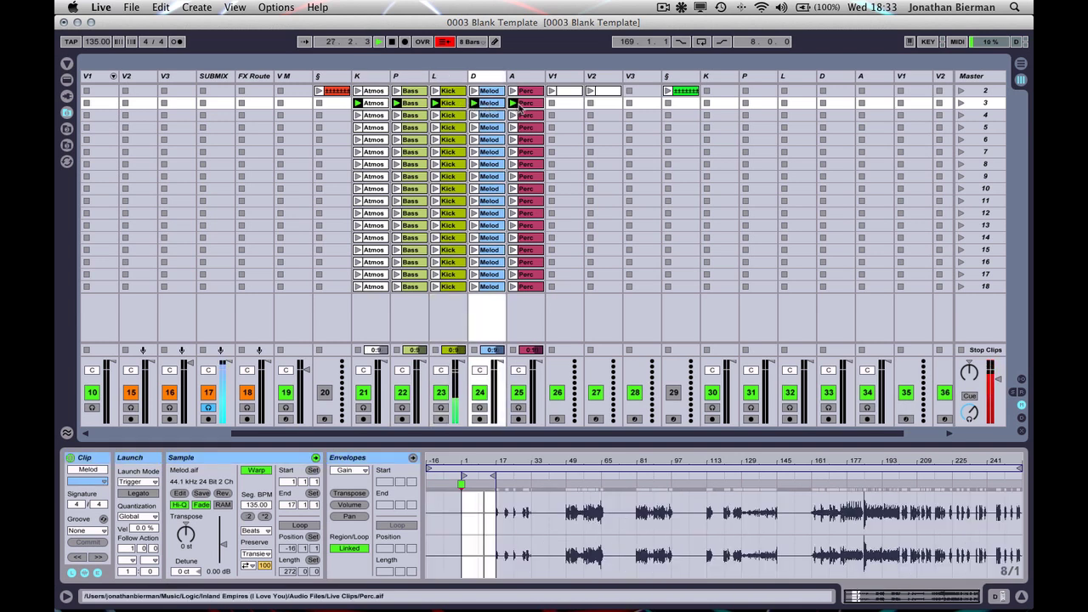
left_click(521, 104)
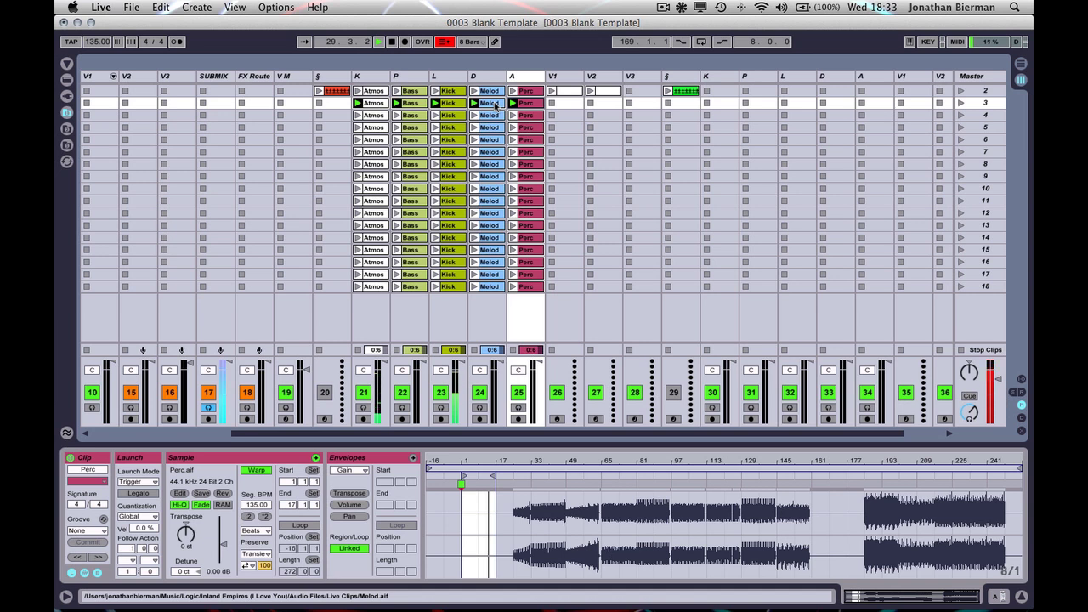
left_click(442, 103)
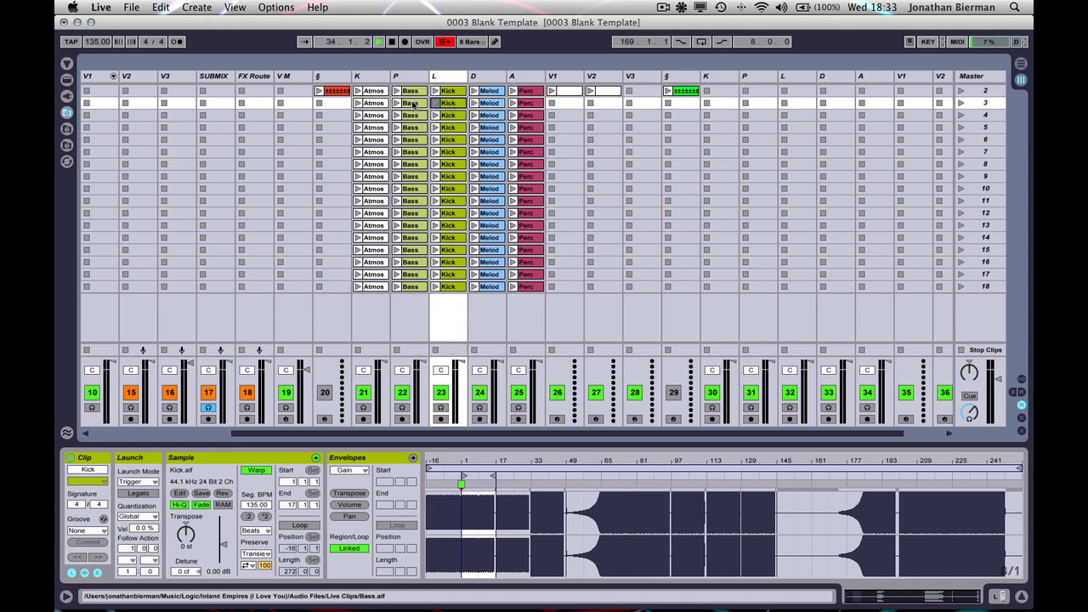
Turn on 16-bar looping for the row-3 Bass, Kick and Perc clips with Cmd+L
left_click(374, 103)
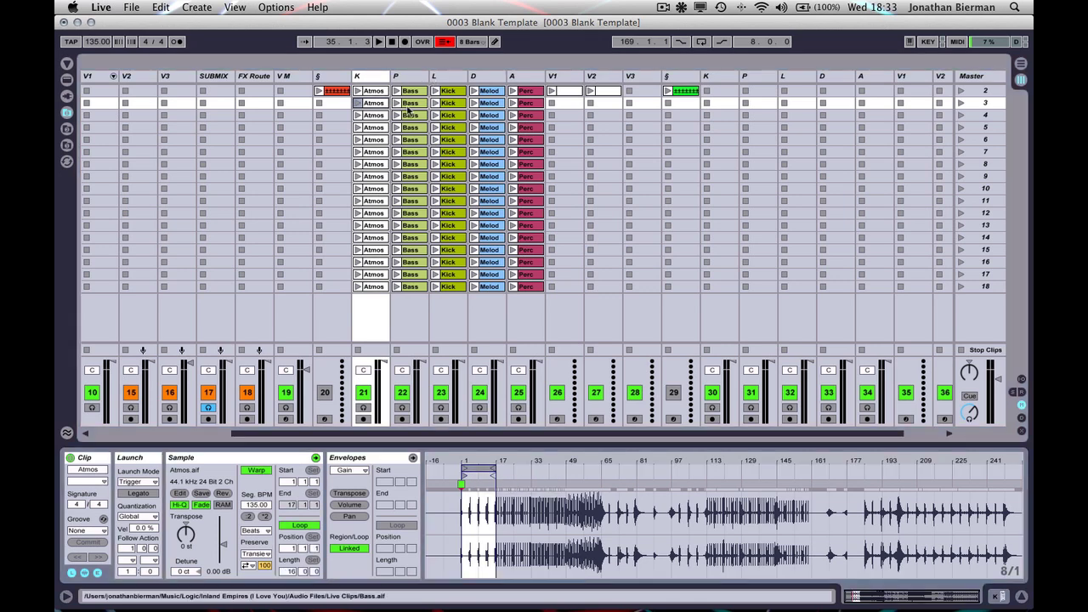
key("Right")
key("super+l")
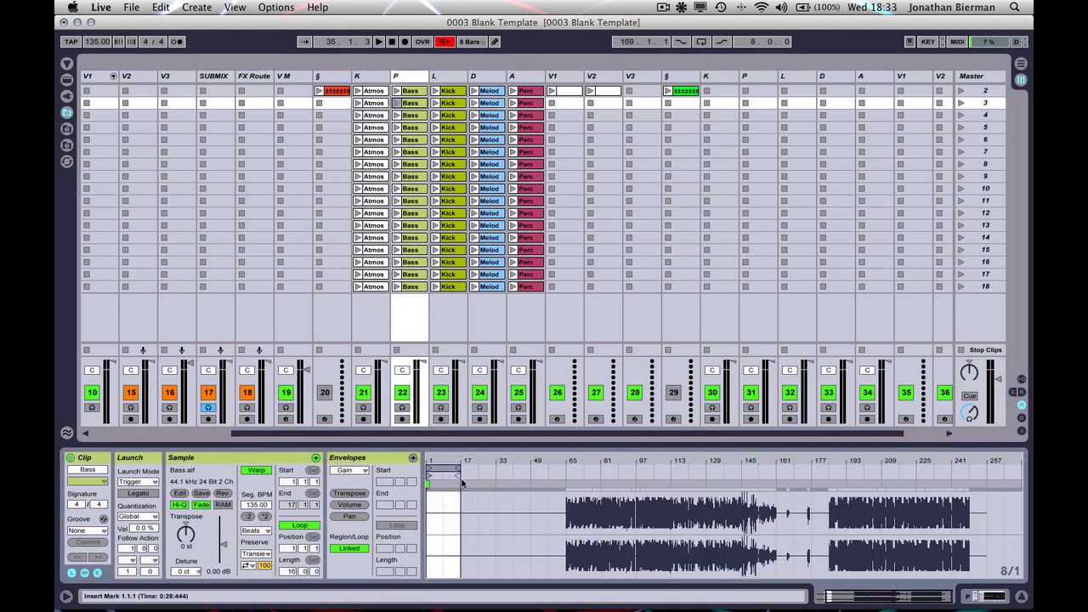
key("Right")
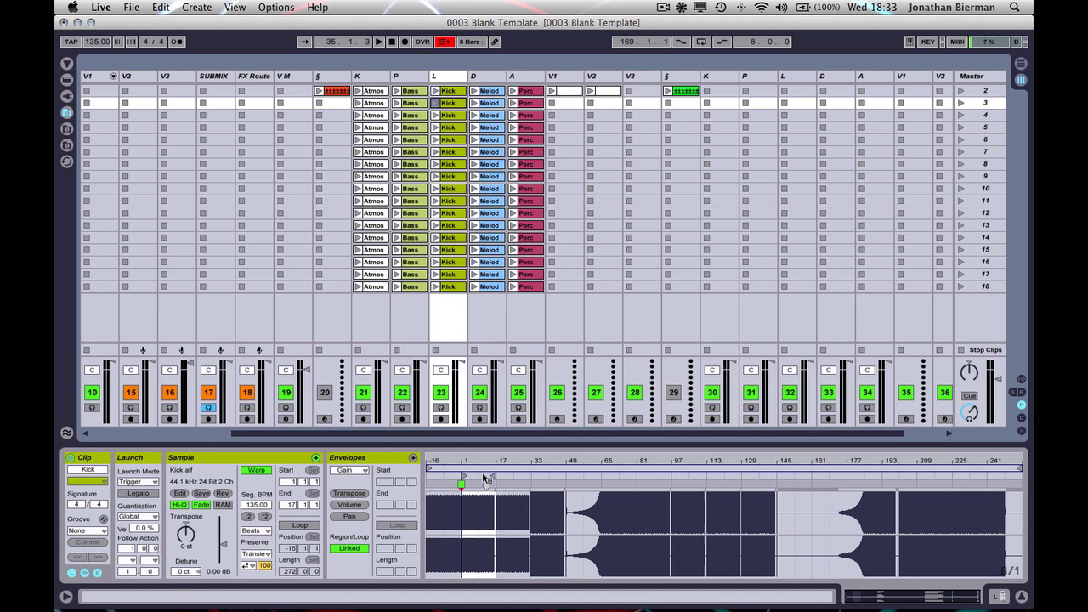
key("super+l")
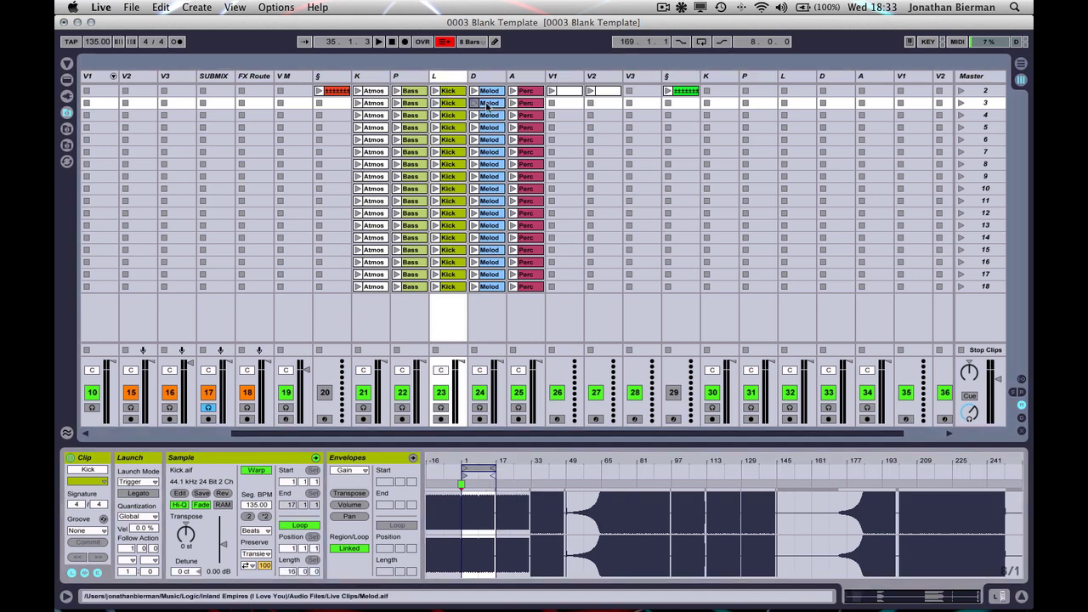
key("Right")
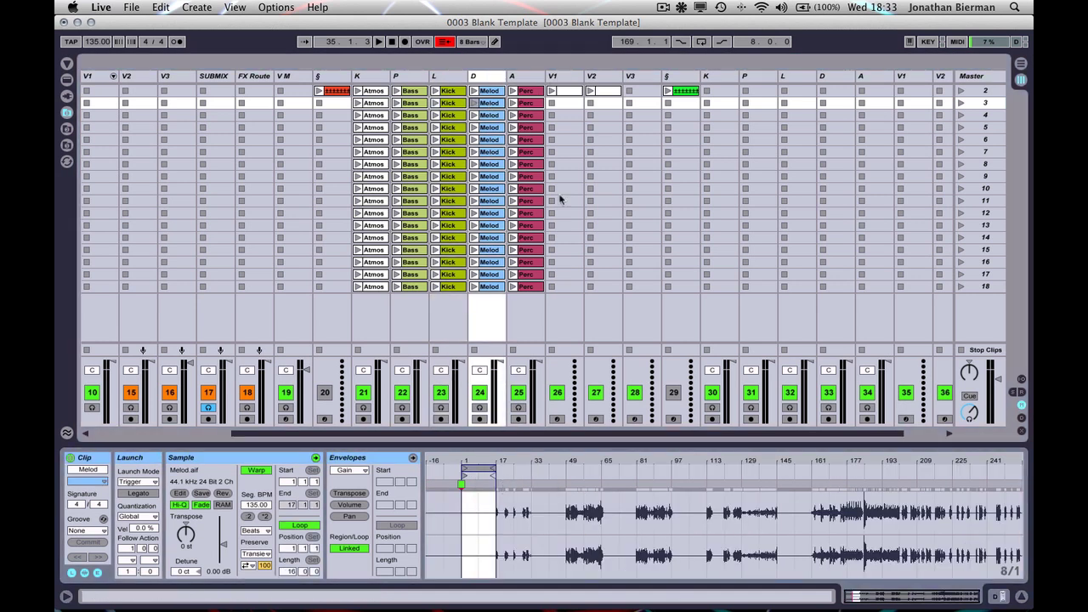
key("Right")
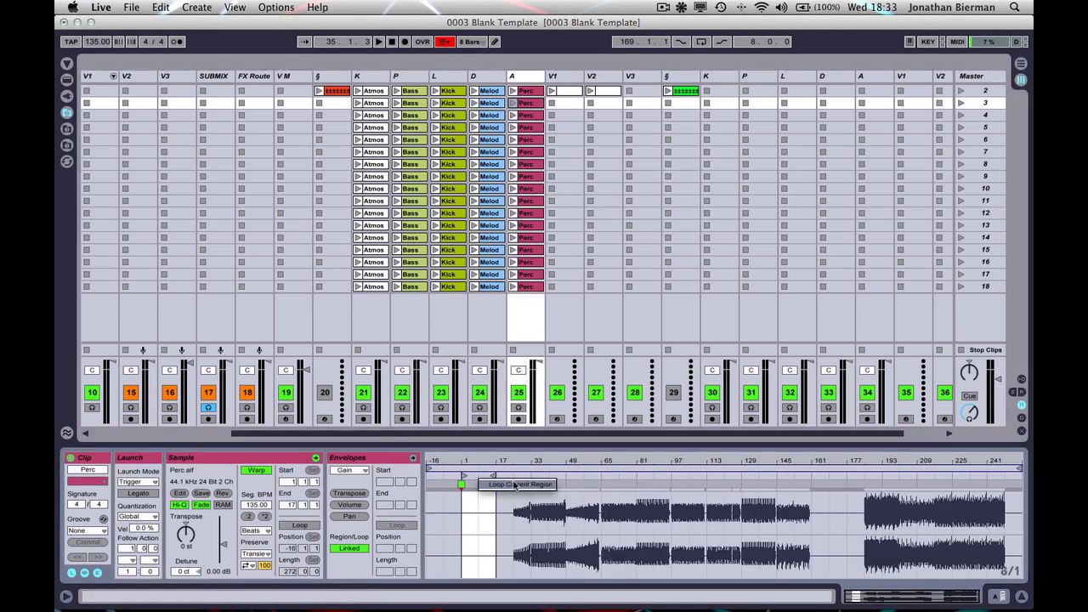
key("super+l")
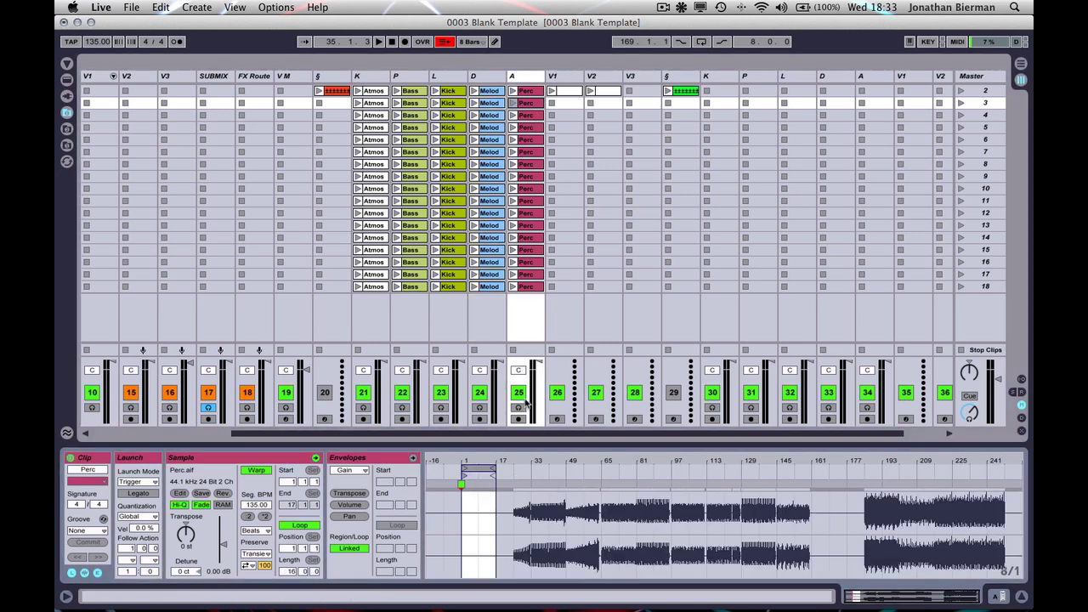